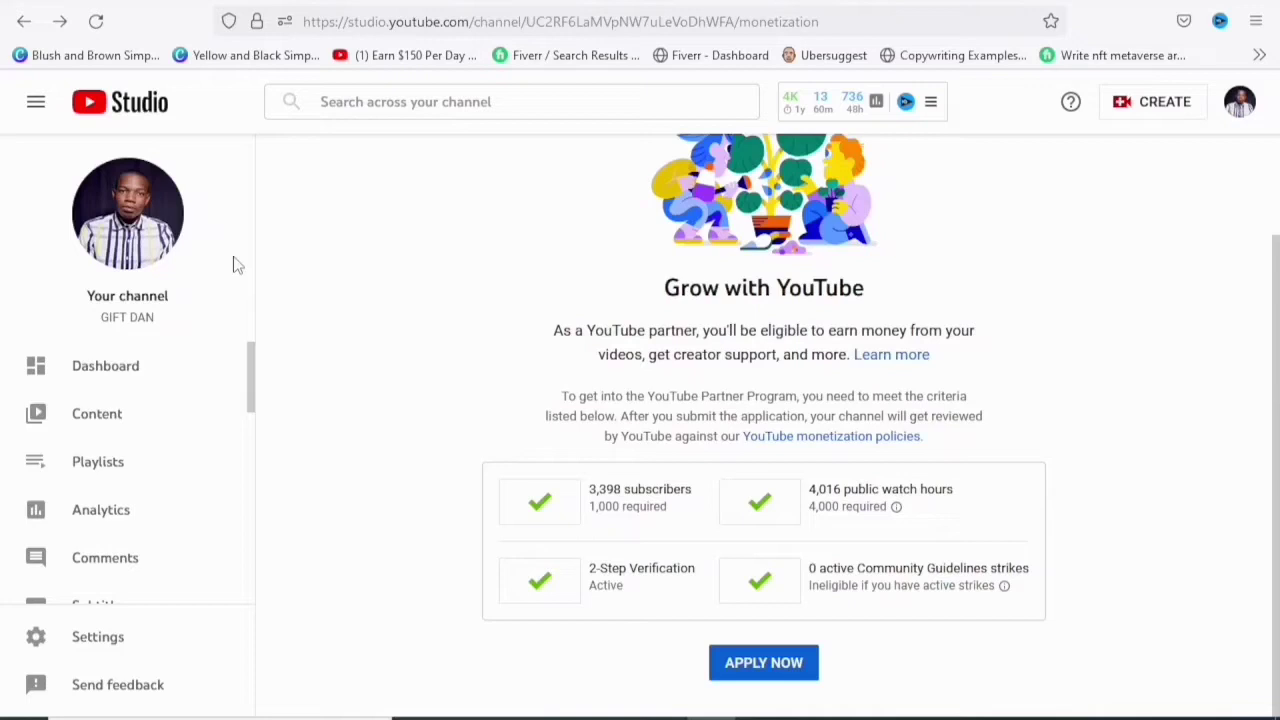
Reload the monetization page and apply to the YouTube Partner Program
click(95, 22)
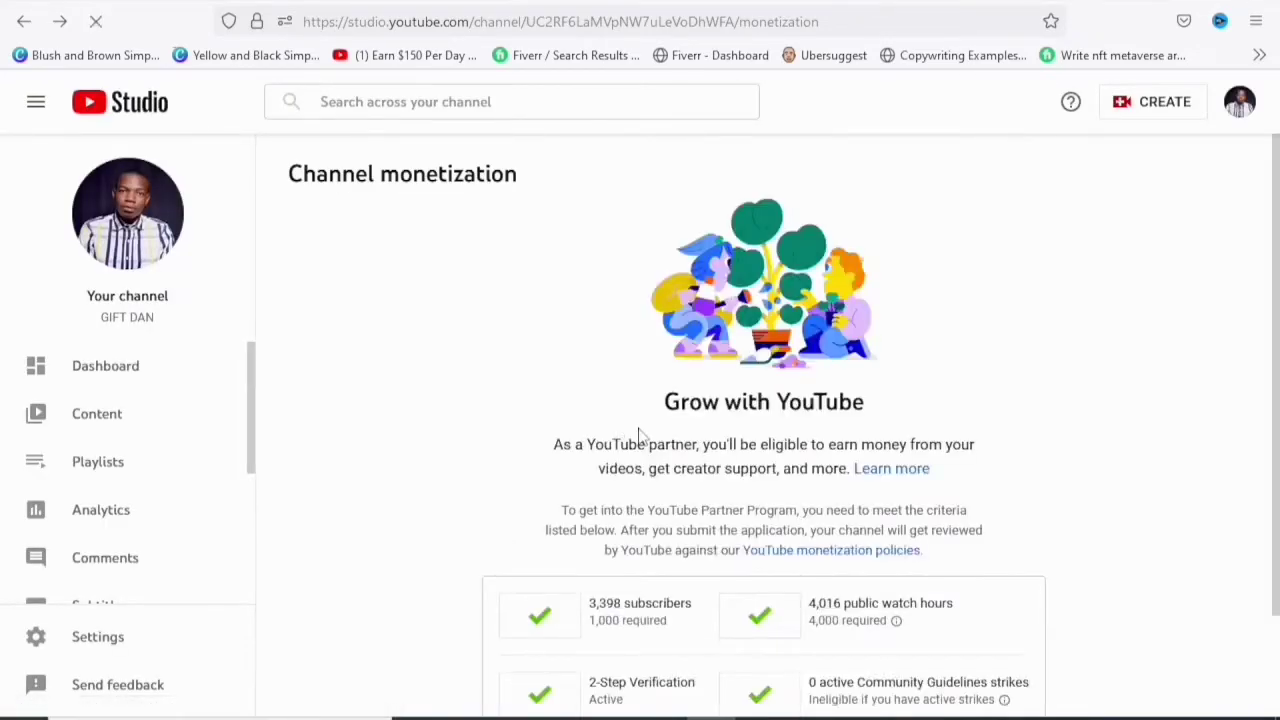
scroll(640, 437, down, 1)
scroll(640, 437, down, 1)
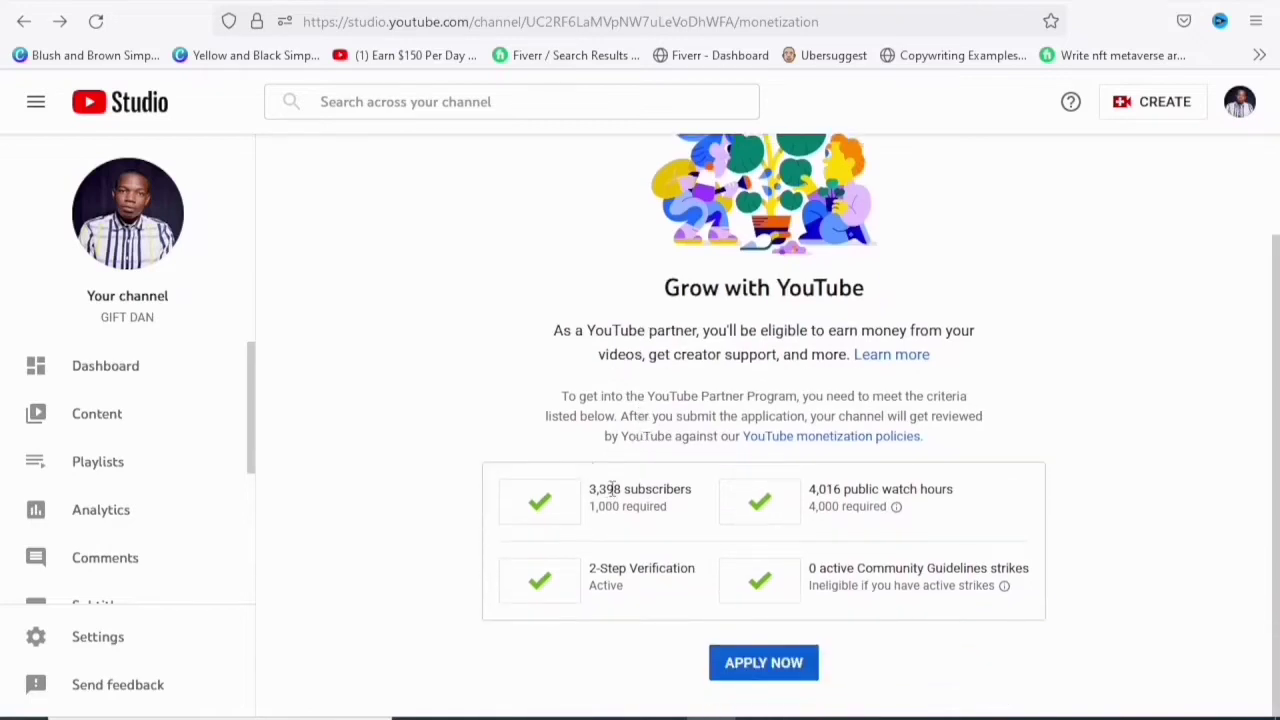
key(F5)
click(788, 664)
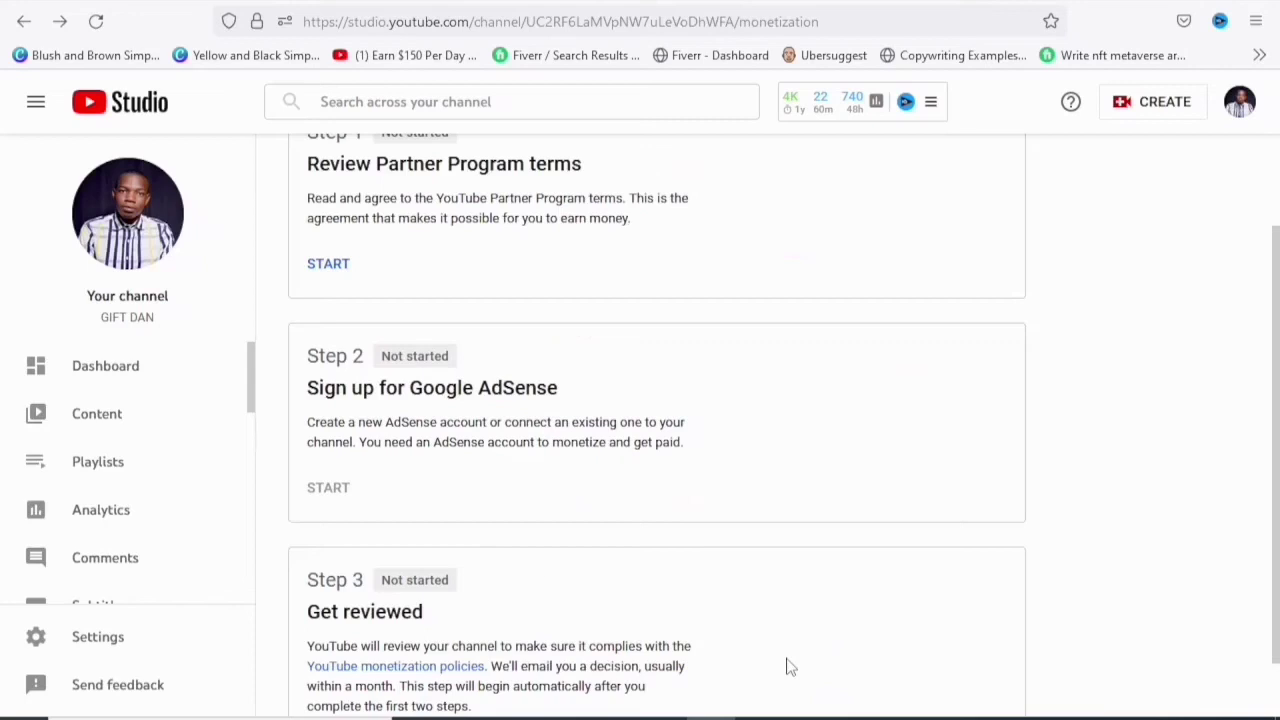
scroll(770, 512, up, 2)
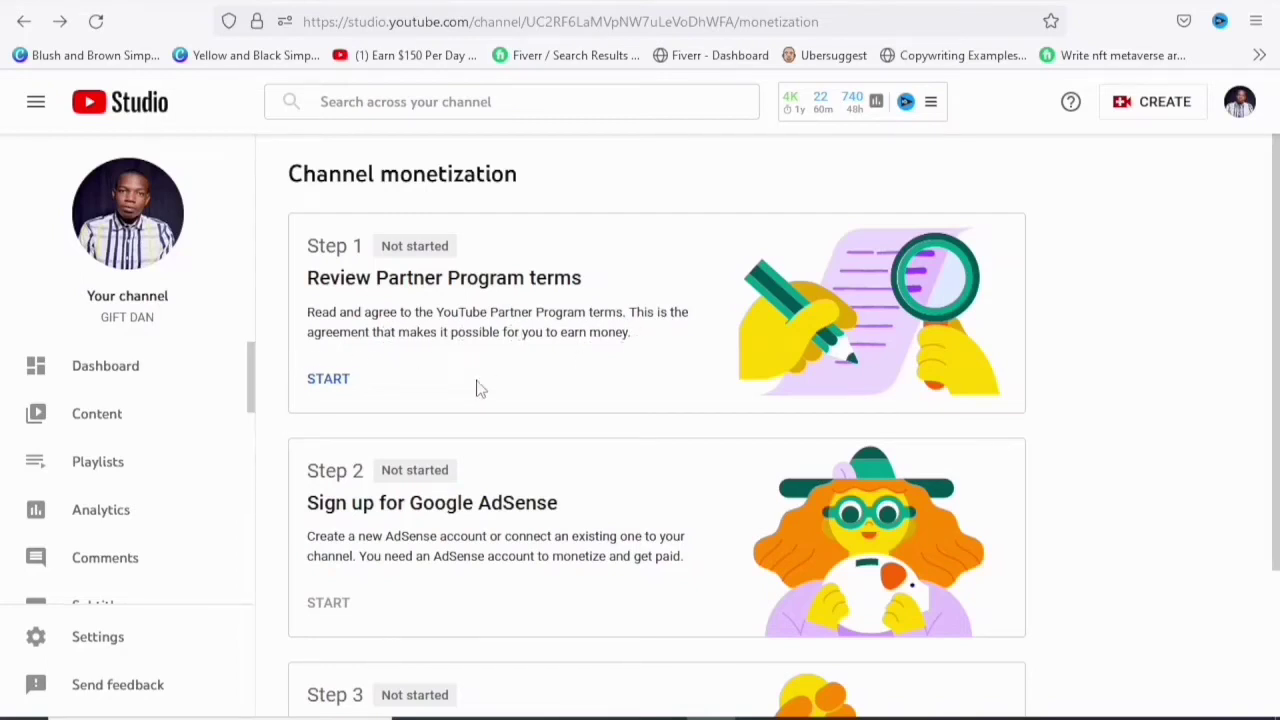
Read the Partner Program terms to the end, tick the acceptance box and accept the terms
click(330, 381)
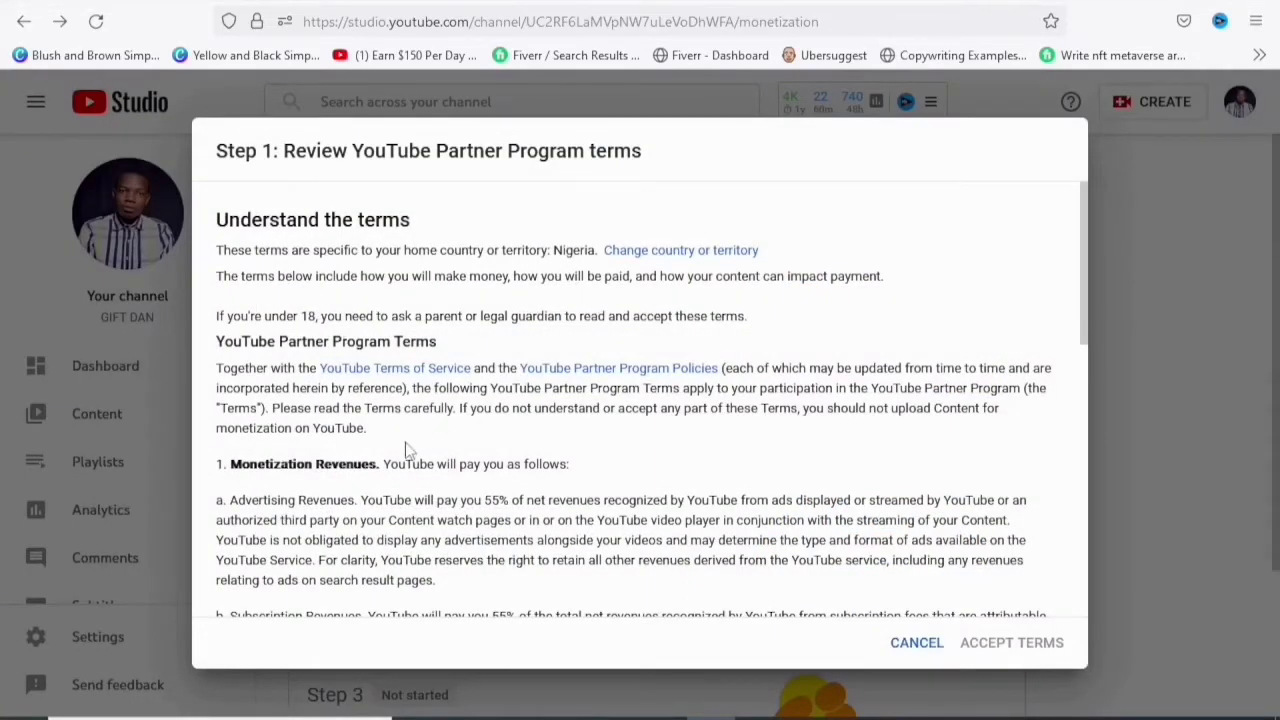
scroll(355, 310, down, 1)
scroll(355, 310, down, 1)
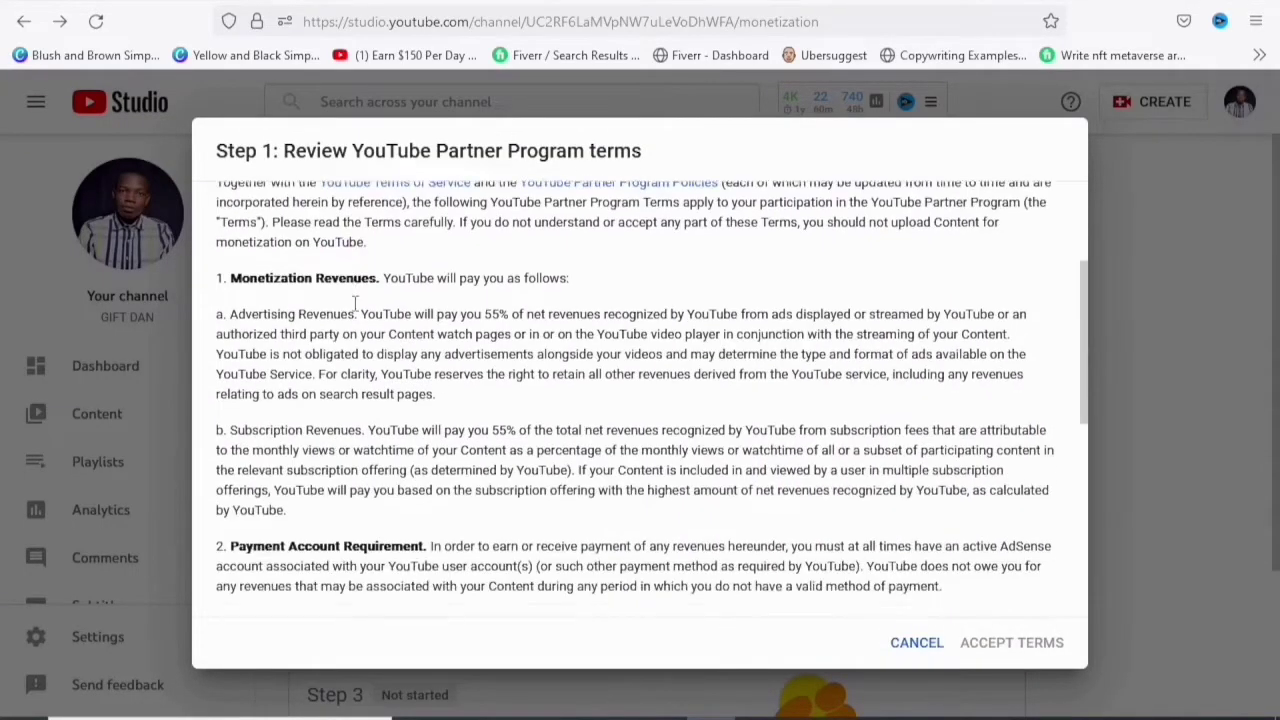
scroll(355, 310, down, 1)
scroll(355, 305, down, 1)
scroll(355, 305, down, 2)
scroll(355, 310, down, 1)
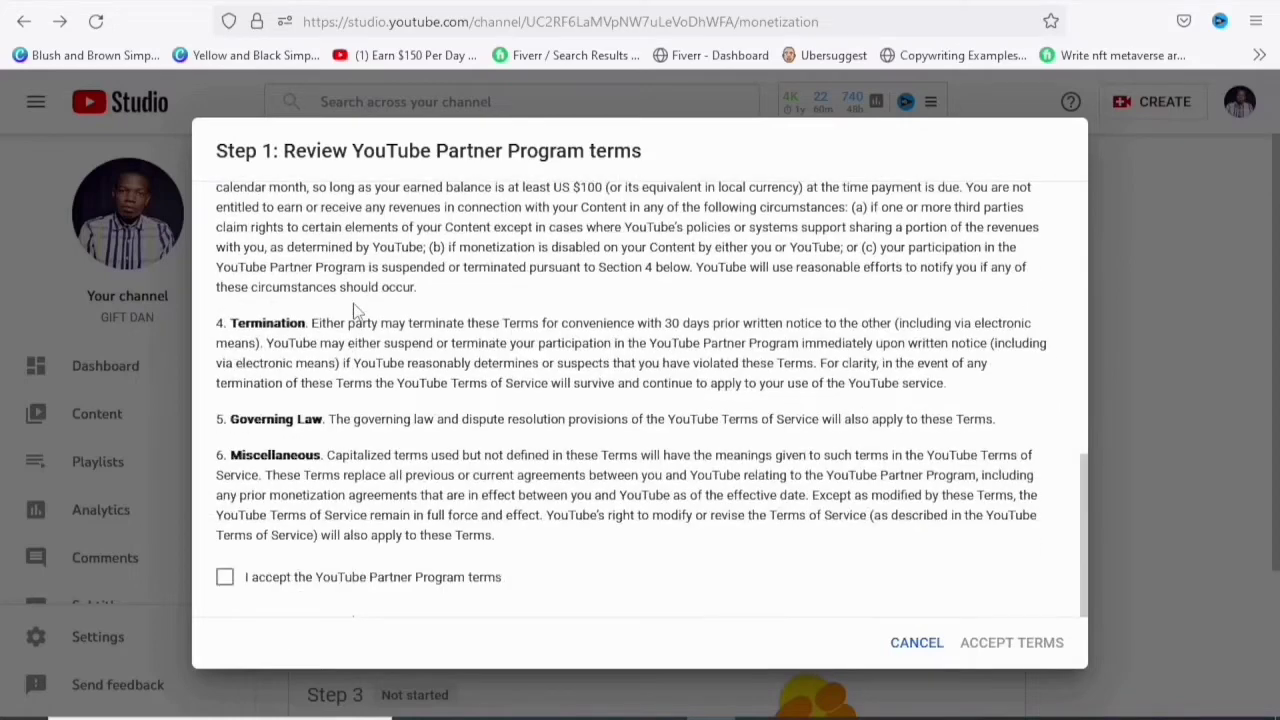
click(226, 580)
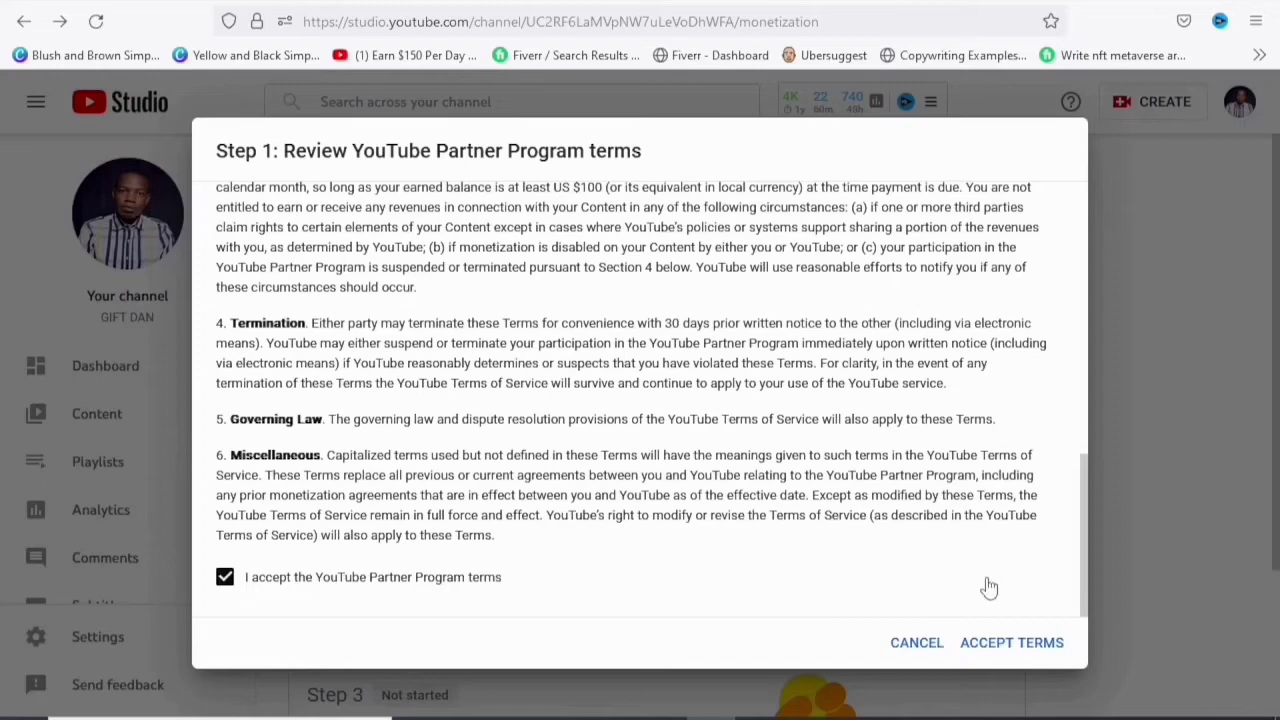
click(1013, 645)
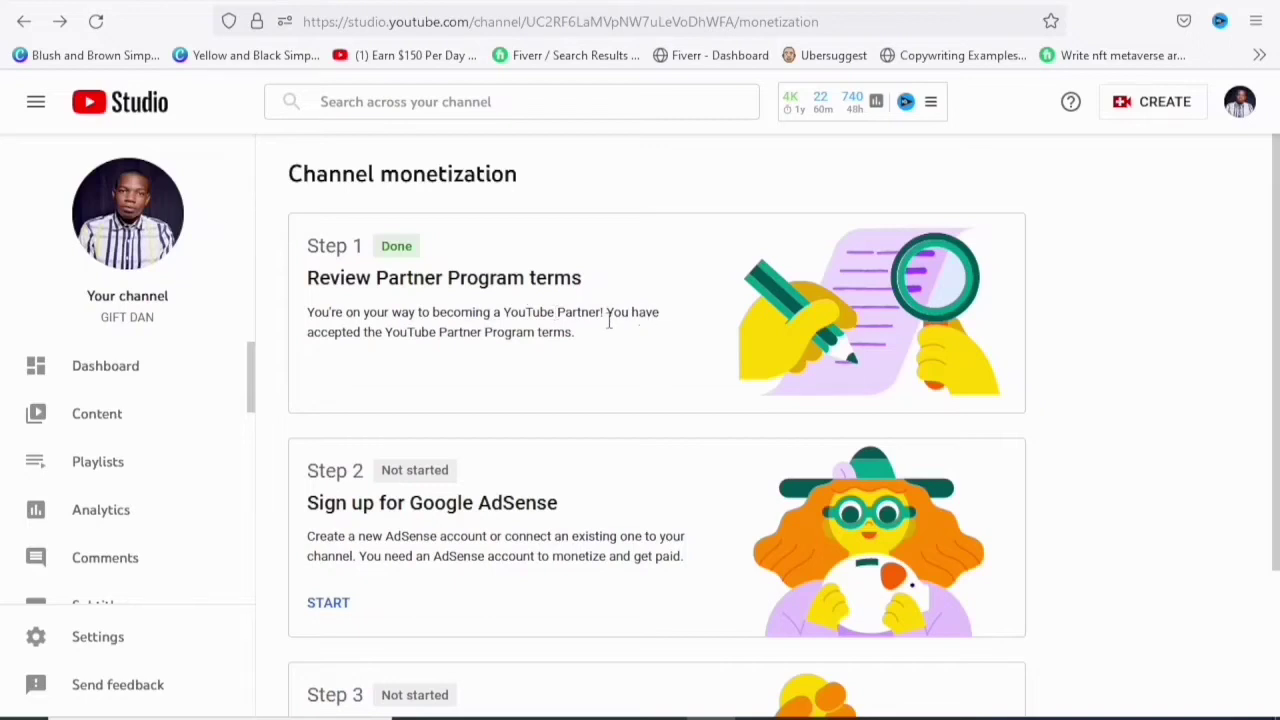
Start the AdSense step, answering 'No, I don't have an existing account'
scroll(570, 367, down, 3)
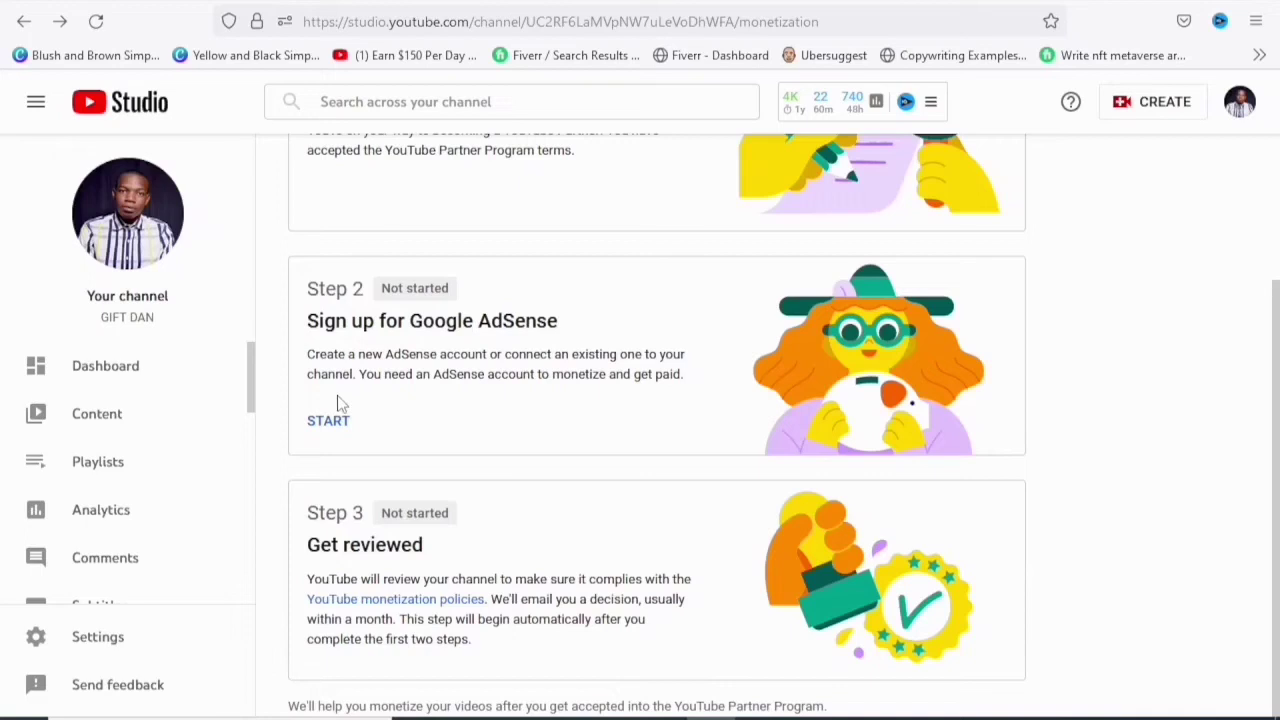
click(330, 421)
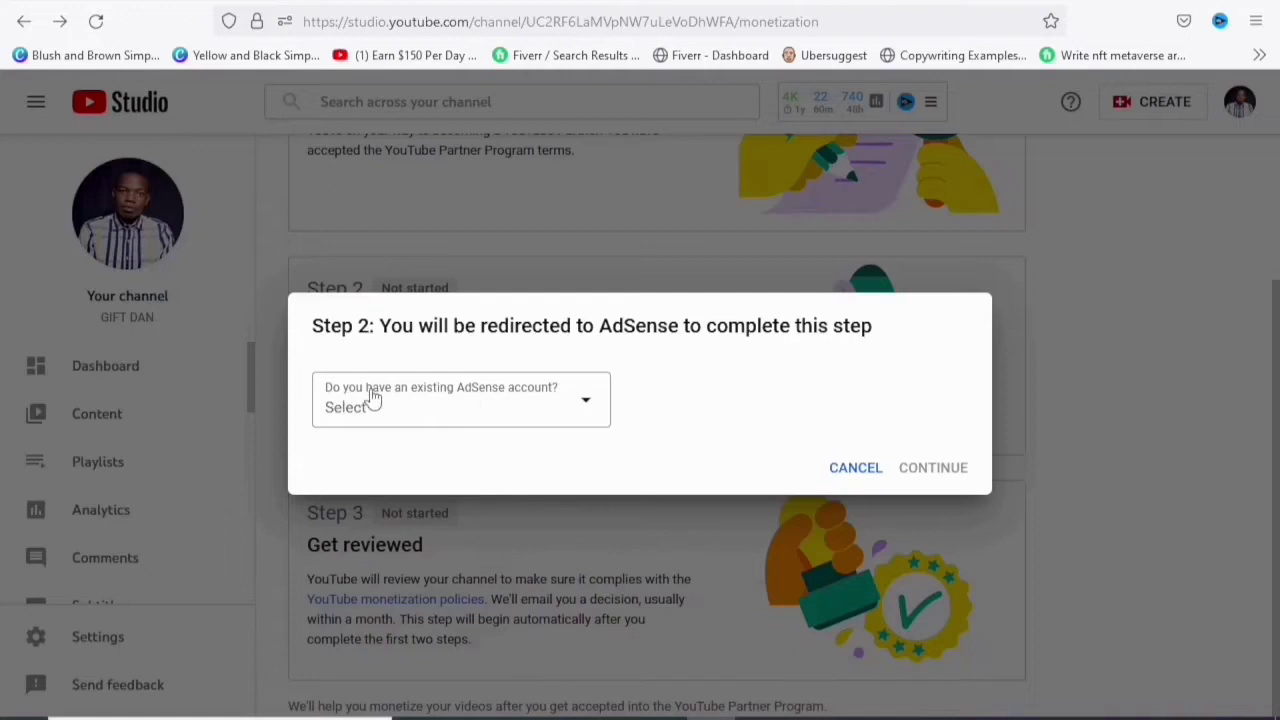
click(588, 410)
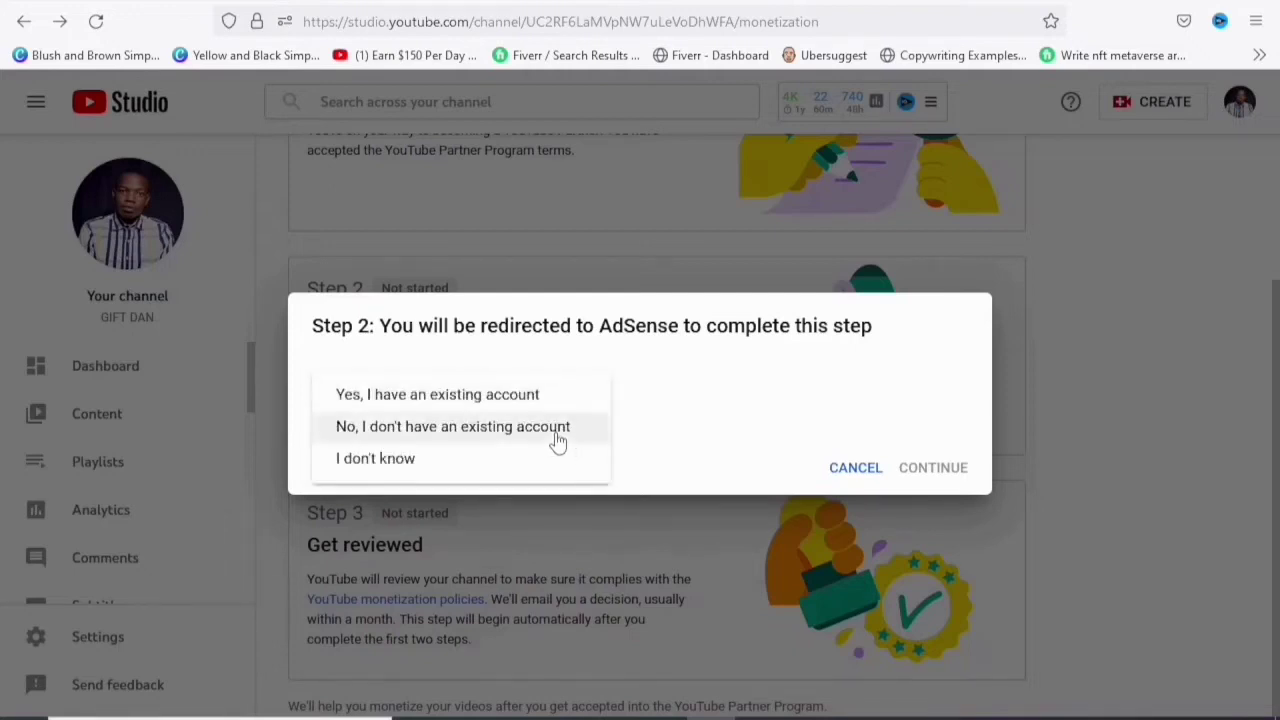
click(558, 430)
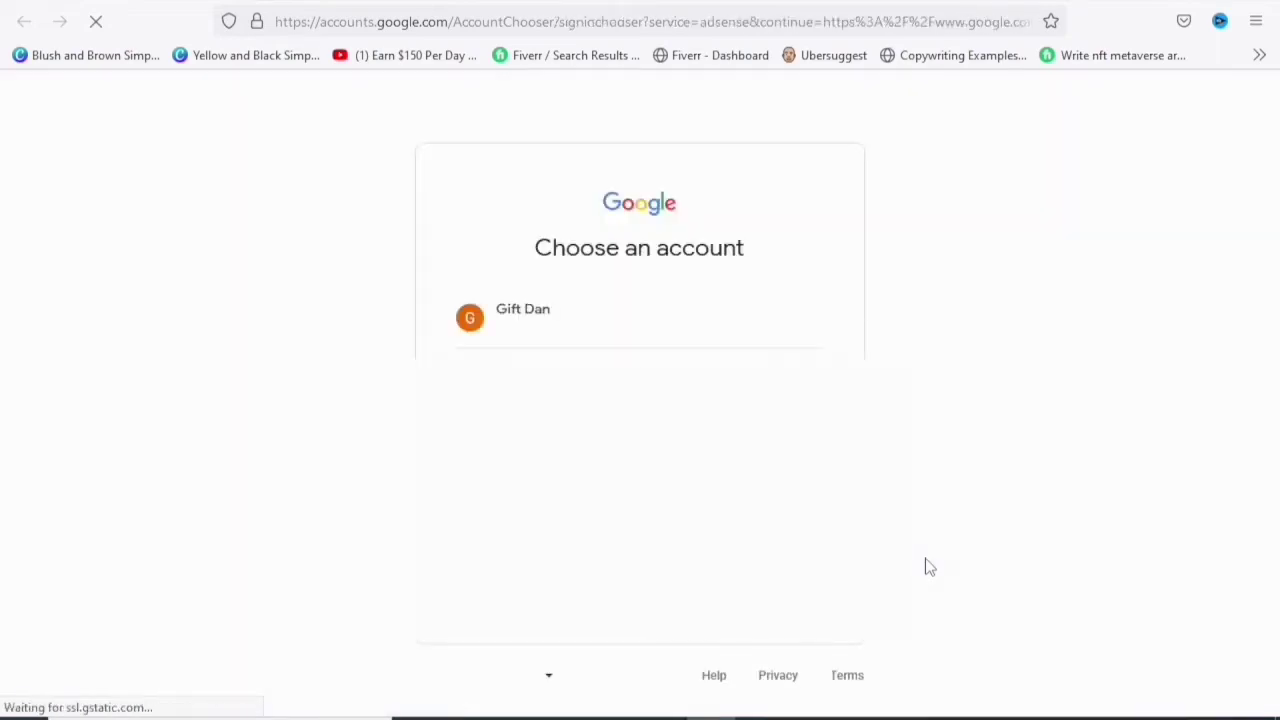
Pick the Google account in the account chooser to reach the AdSense sign-up form
click(577, 316)
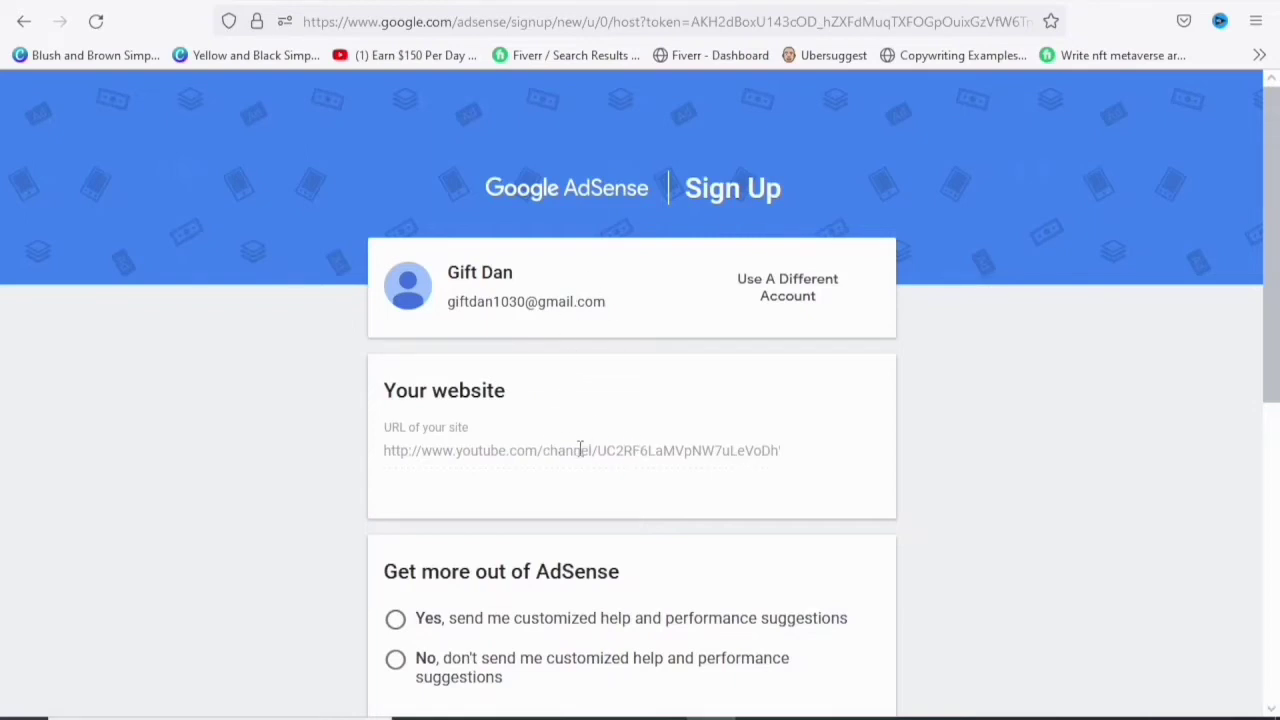
Opt in to customized help and performance suggestions and select Nigeria as the country
scroll(580, 450, down, 2)
scroll(580, 455, down, 3)
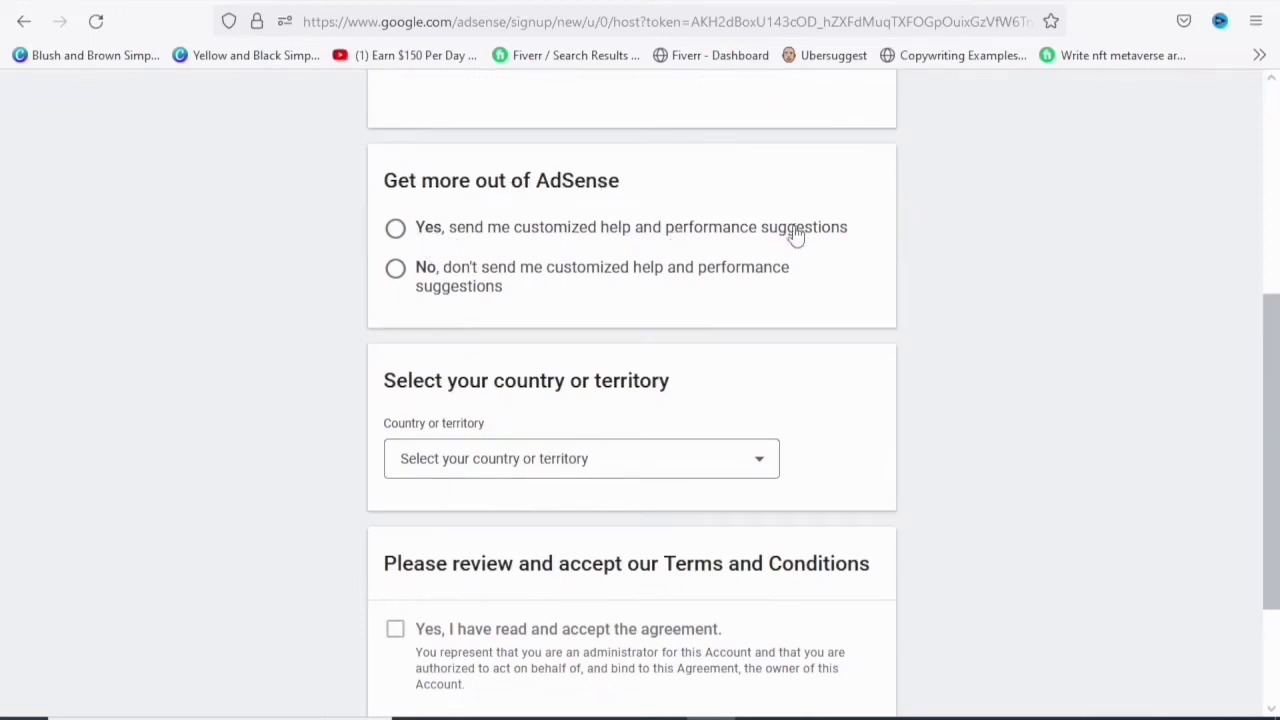
click(396, 229)
scroll(773, 388, down, 3)
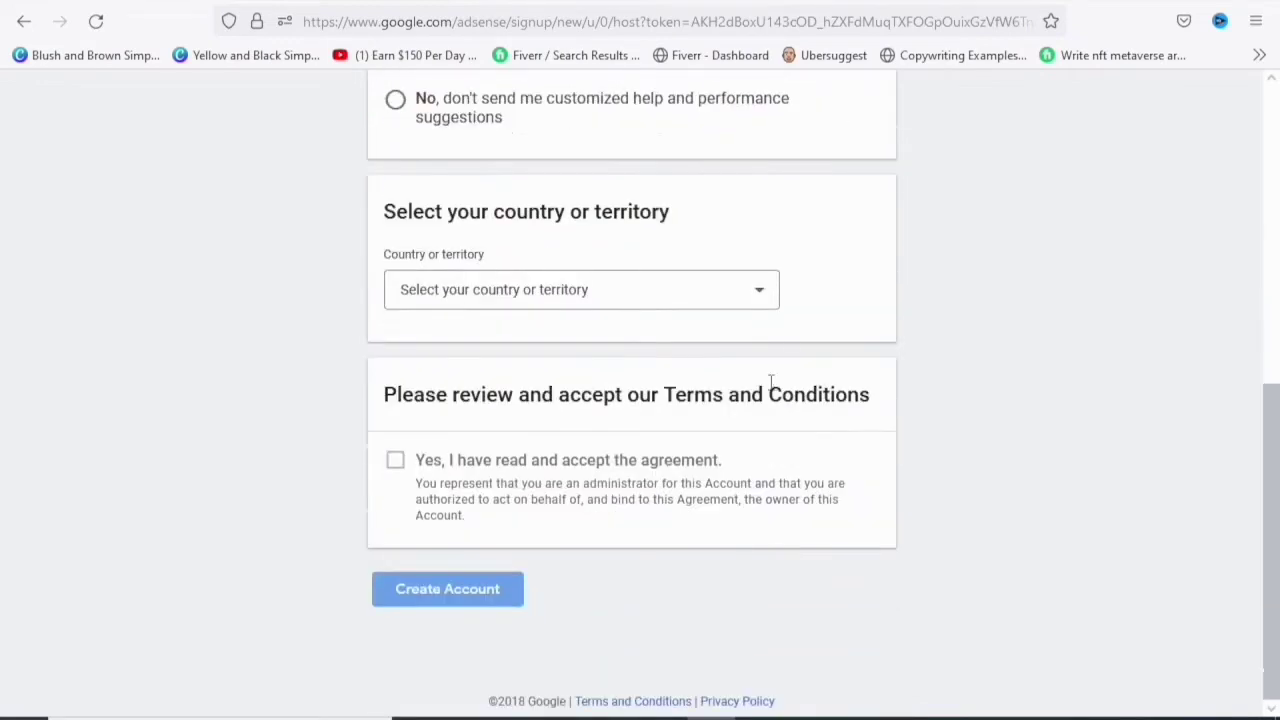
click(760, 296)
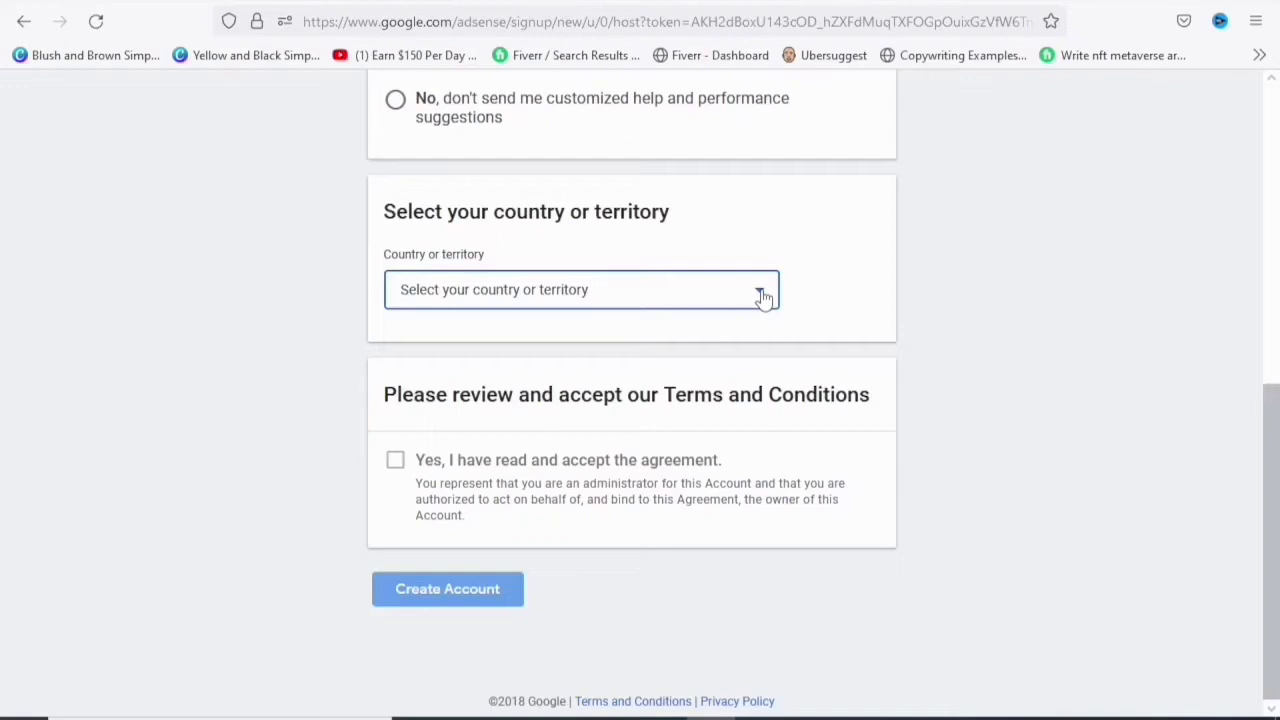
scroll(618, 415, down, 1)
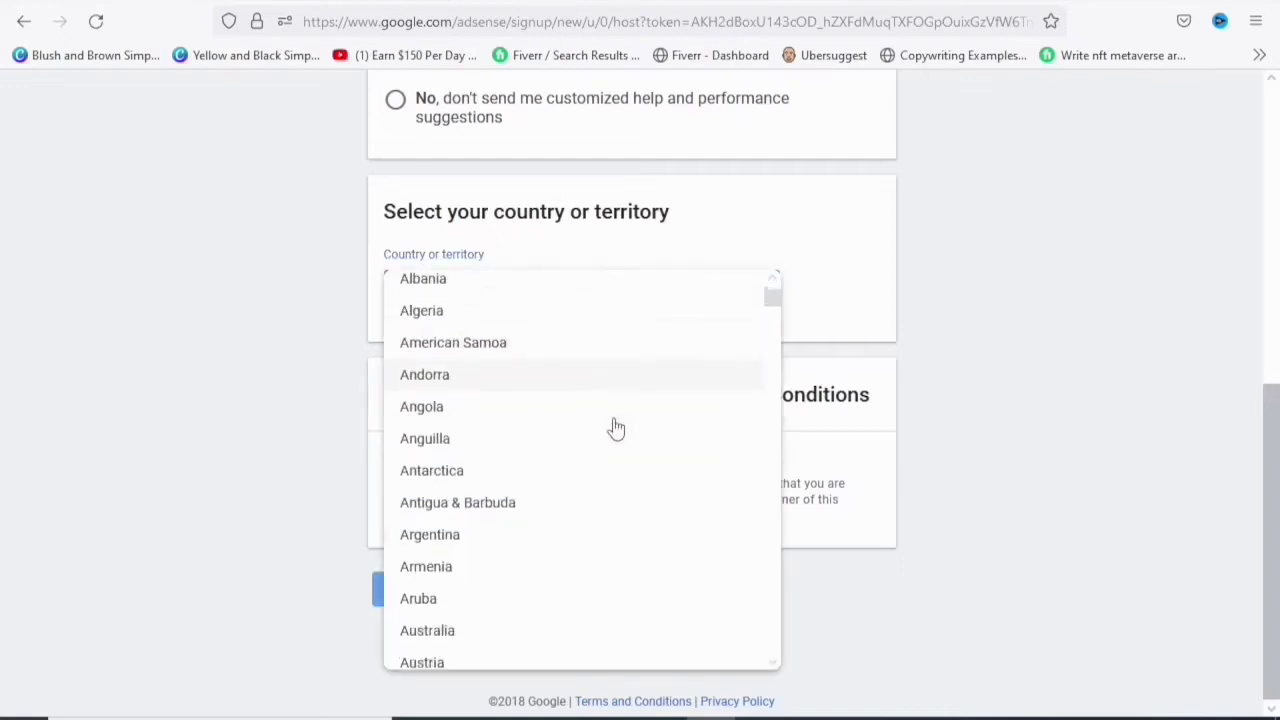
scroll(614, 429, down, 5)
scroll(614, 429, down, 5)
scroll(614, 429, down, 4)
scroll(616, 428, down, 5)
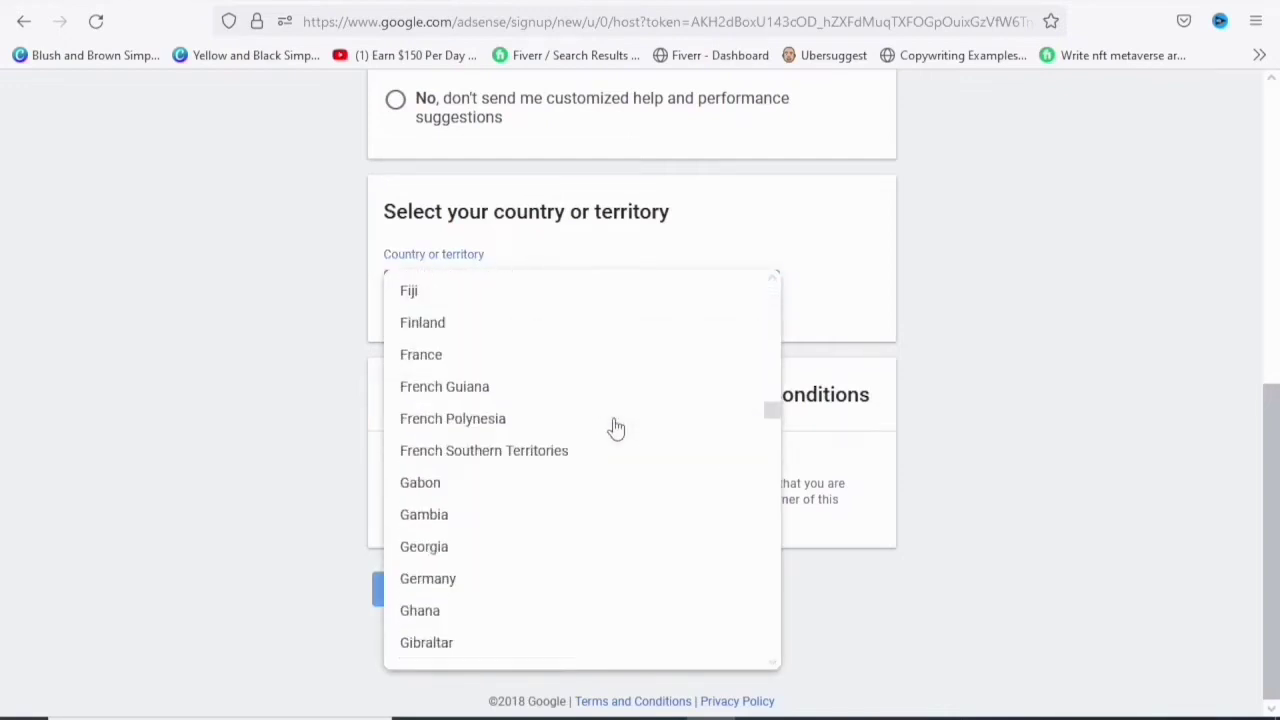
scroll(616, 428, down, 1)
scroll(616, 428, down, 5)
scroll(616, 428, down, 6)
scroll(616, 428, down, 6)
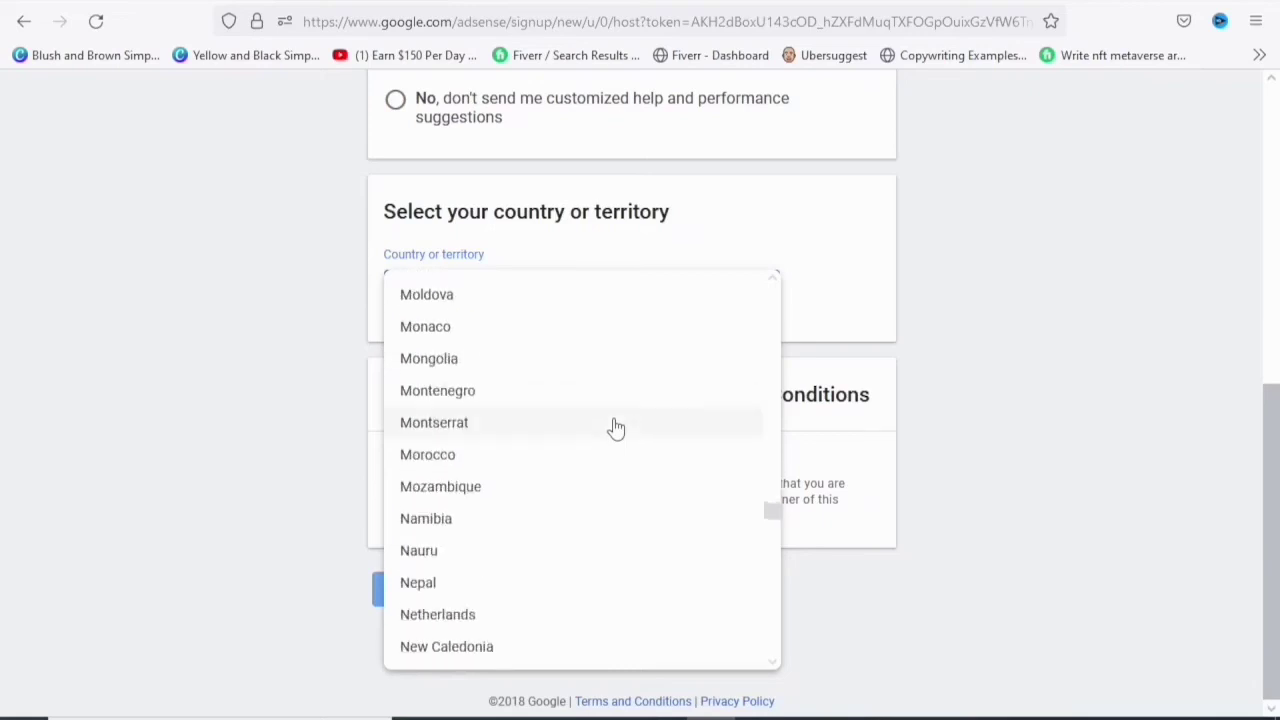
scroll(616, 428, down, 3)
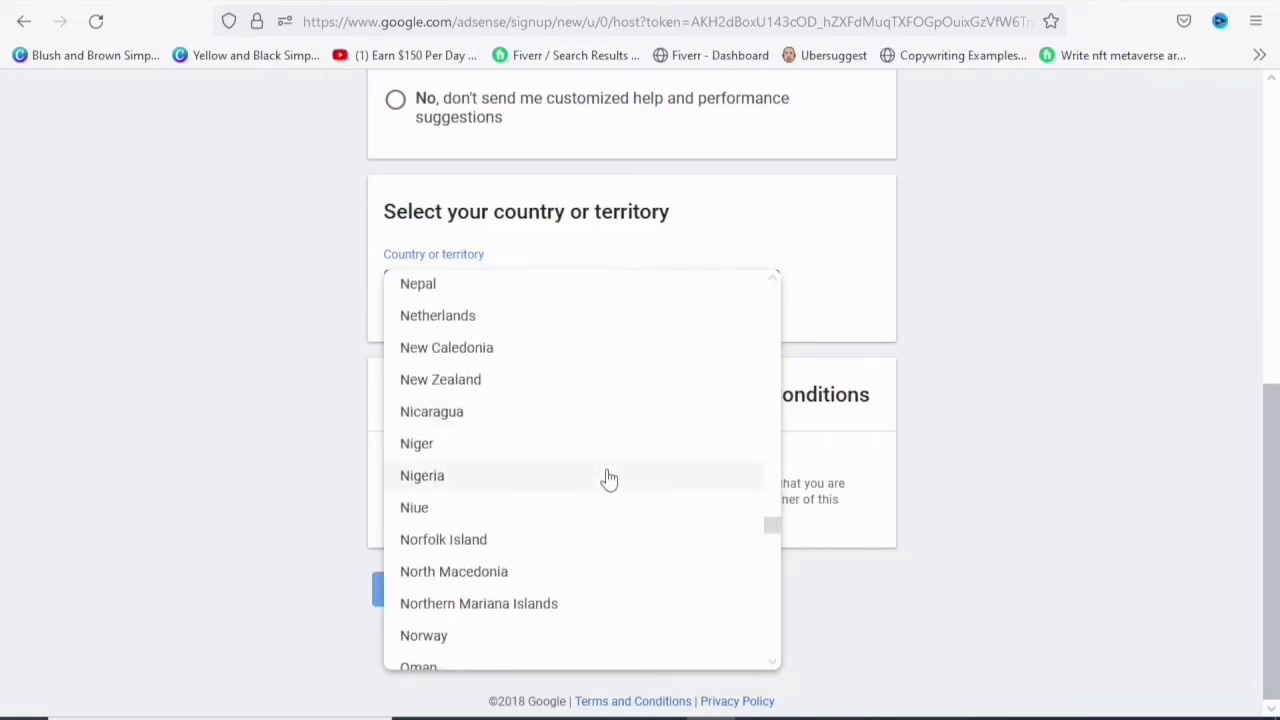
click(606, 475)
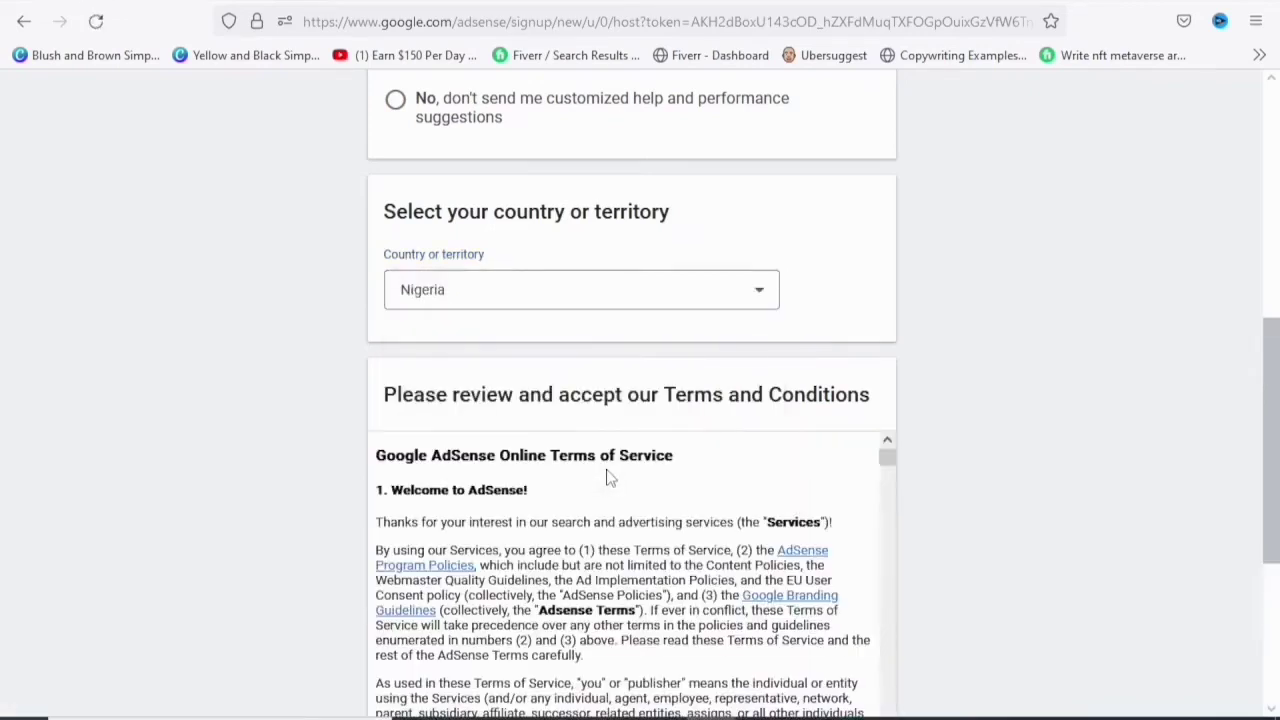
Read through the AdSense Terms and Conditions and tick 'Yes, I have read and accept the agreement'
scroll(606, 477, down, 5)
scroll(606, 477, down, 5)
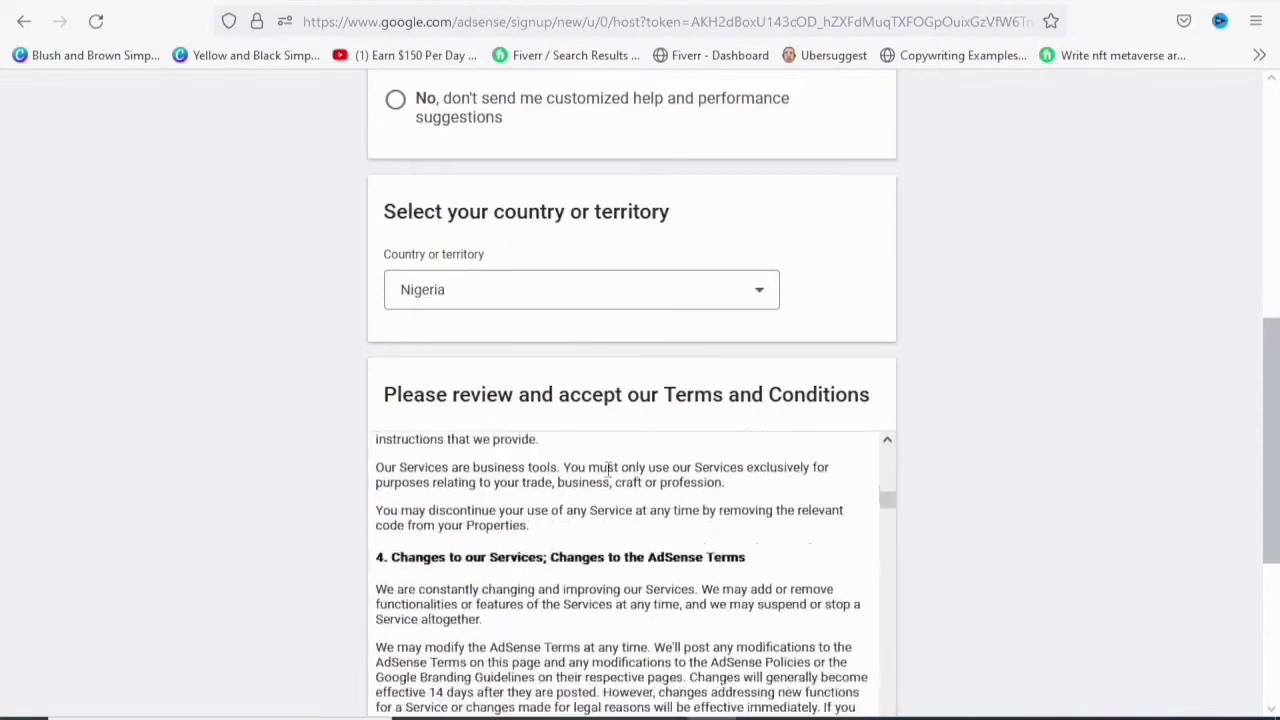
scroll(607, 470, down, 5)
scroll(607, 470, down, 5)
scroll(606, 471, down, 5)
scroll(606, 471, down, 5)
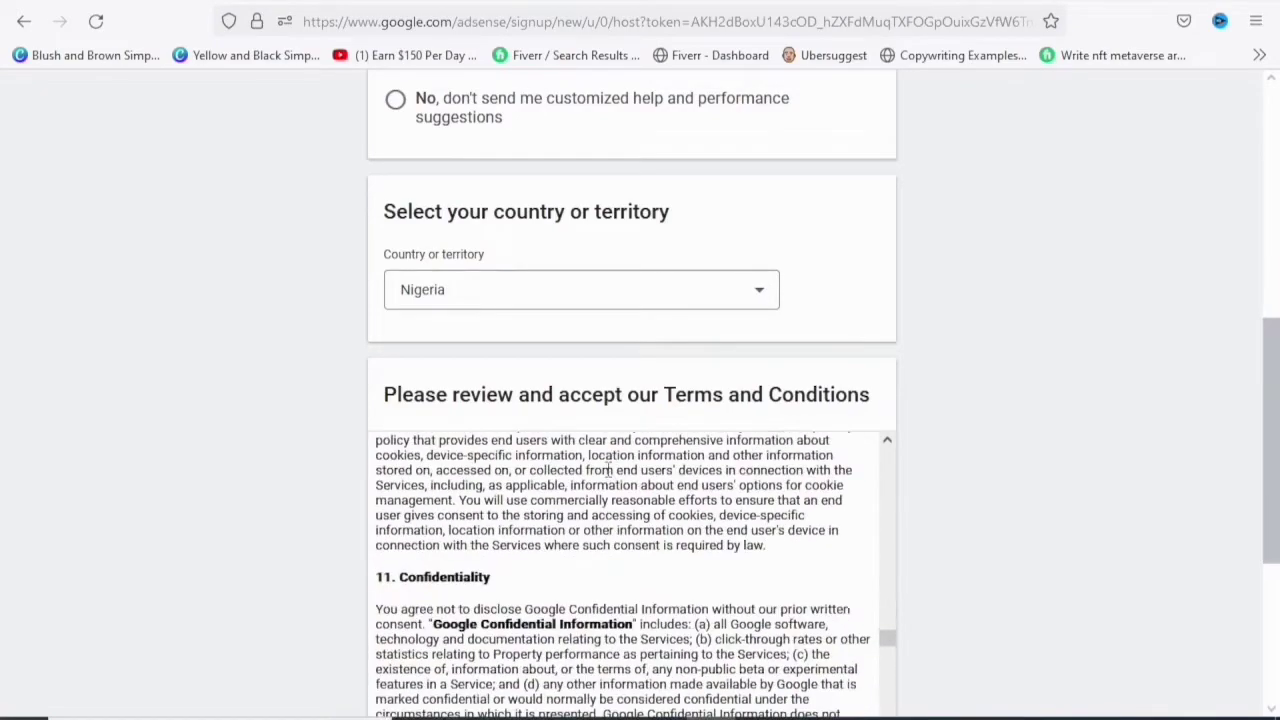
scroll(886, 510, down, 5)
scroll(886, 510, down, 5)
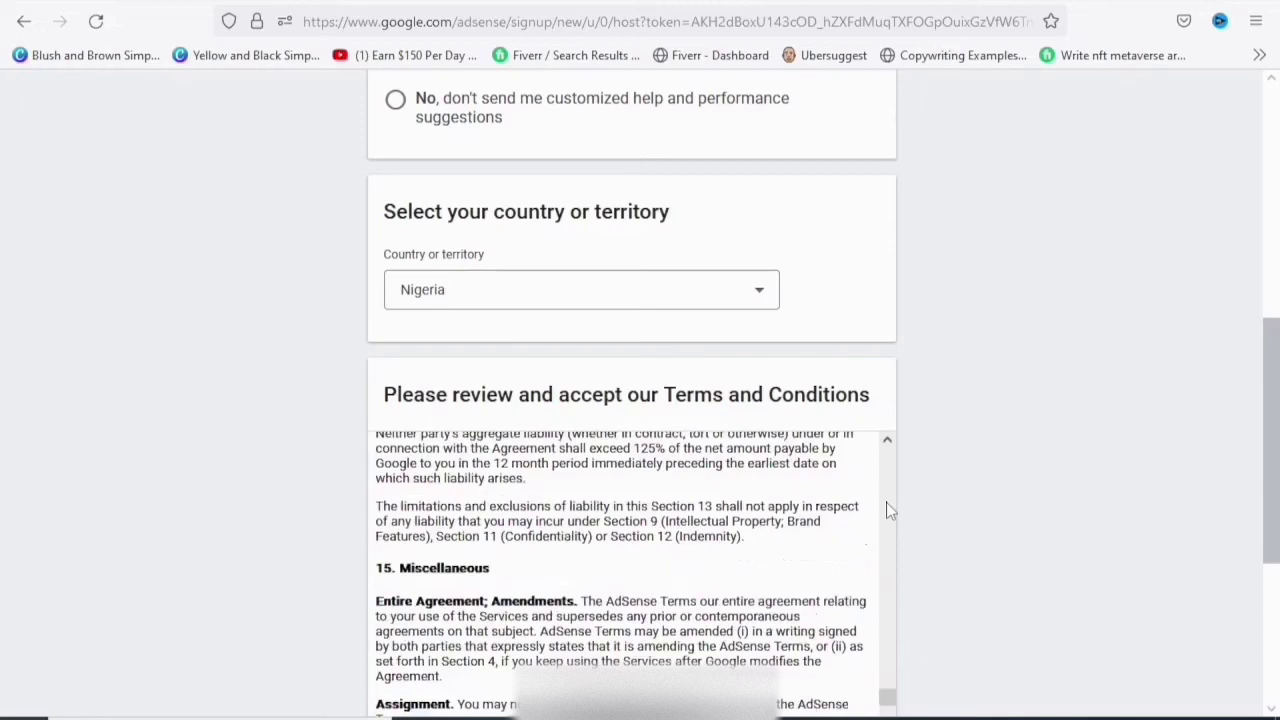
scroll(886, 510, down, 5)
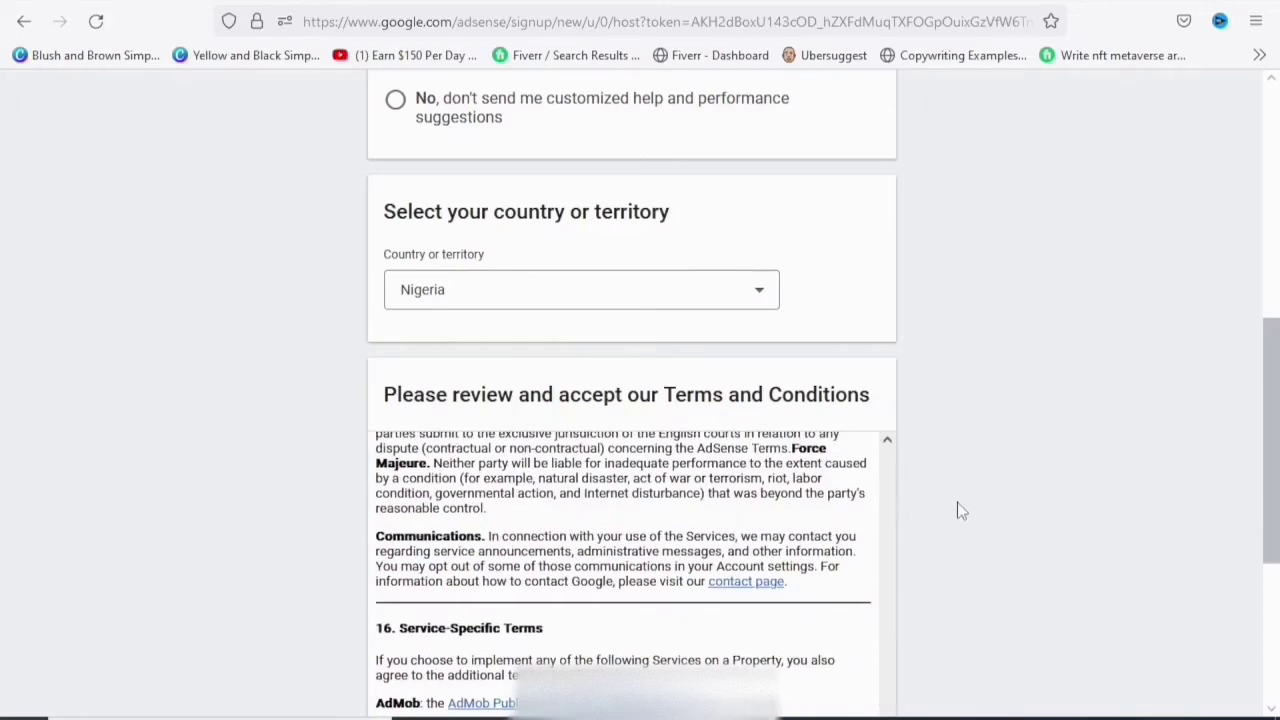
scroll(957, 510, down, 3)
scroll(957, 510, down, 2)
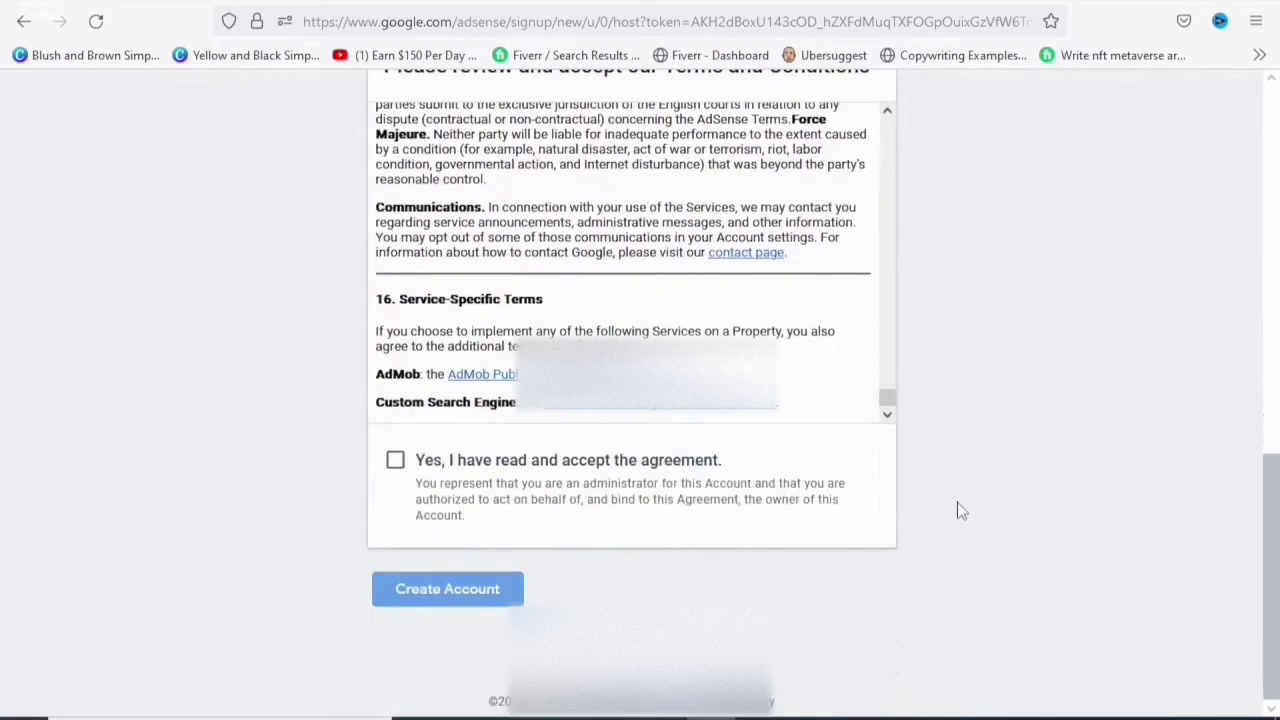
click(397, 461)
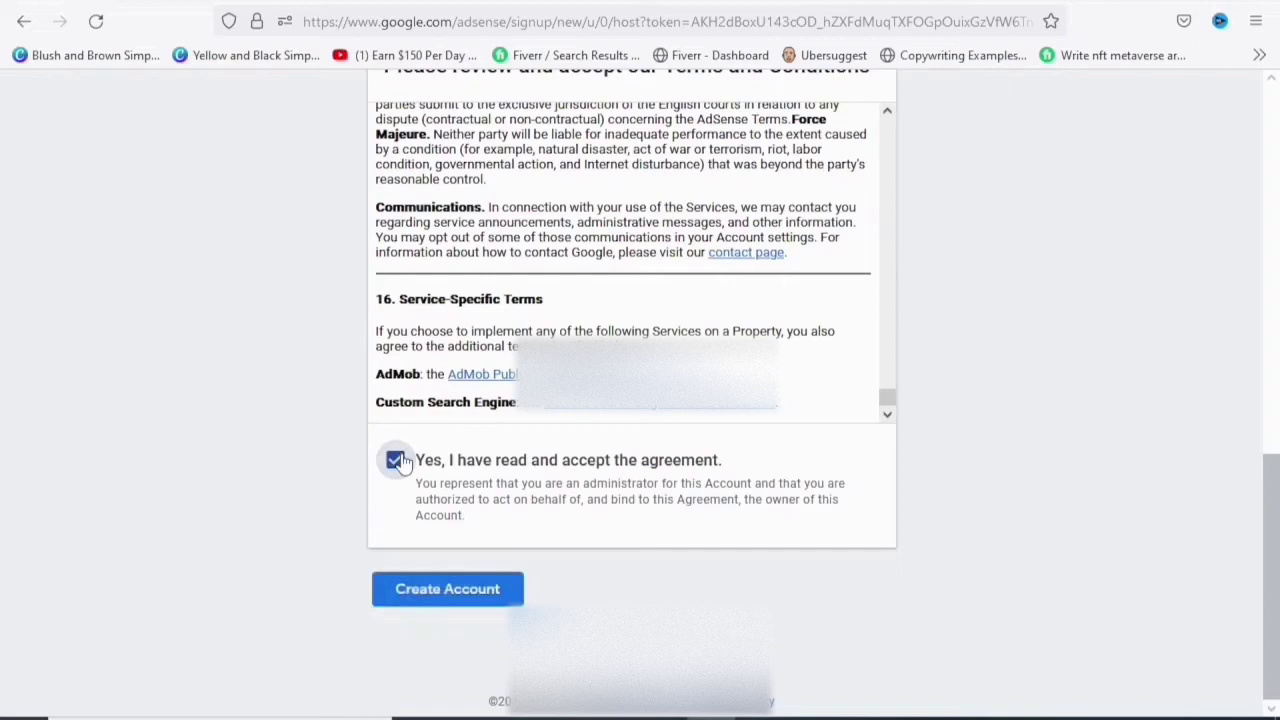
Create the AdSense account and keep the existing payments profile in the customer info form
click(489, 590)
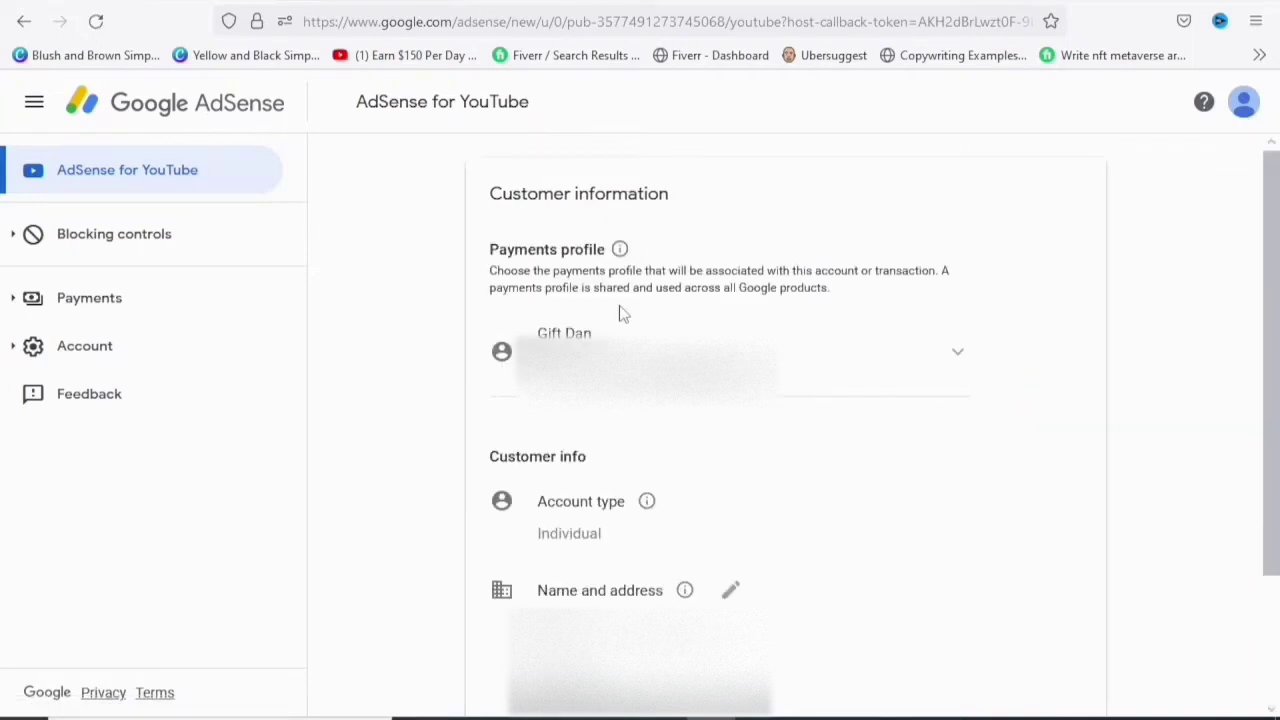
click(959, 354)
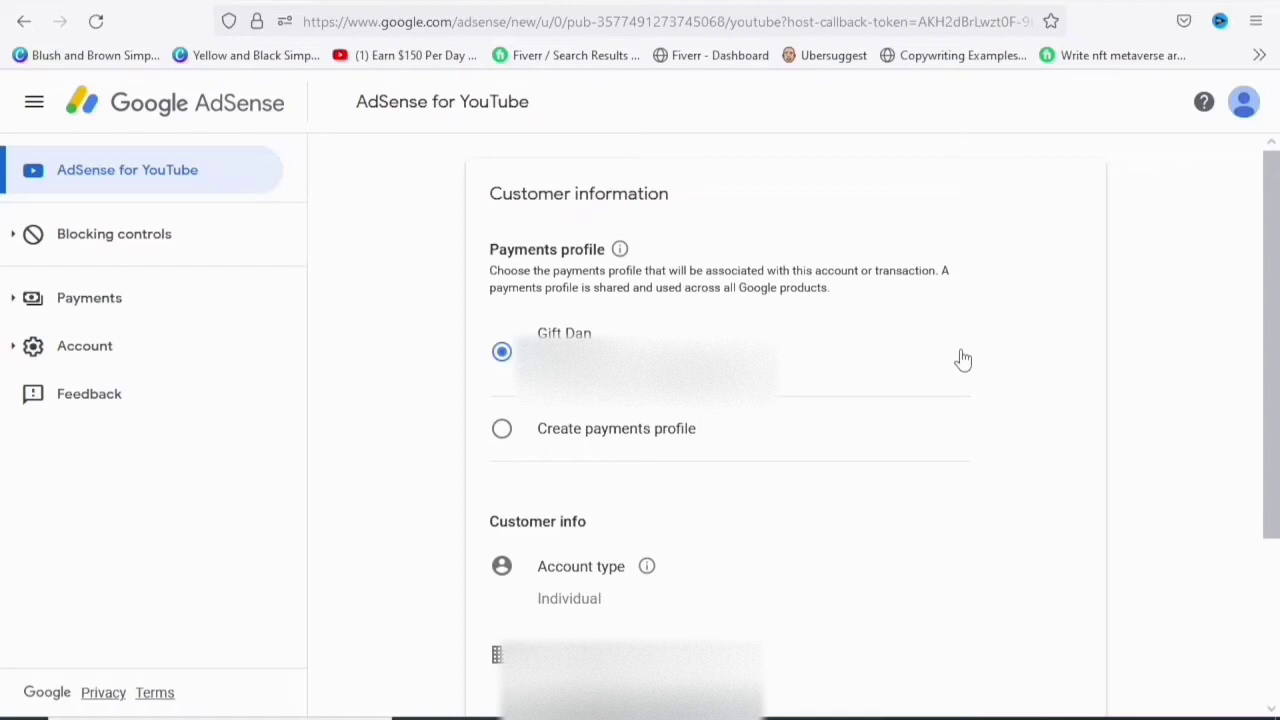
click(962, 359)
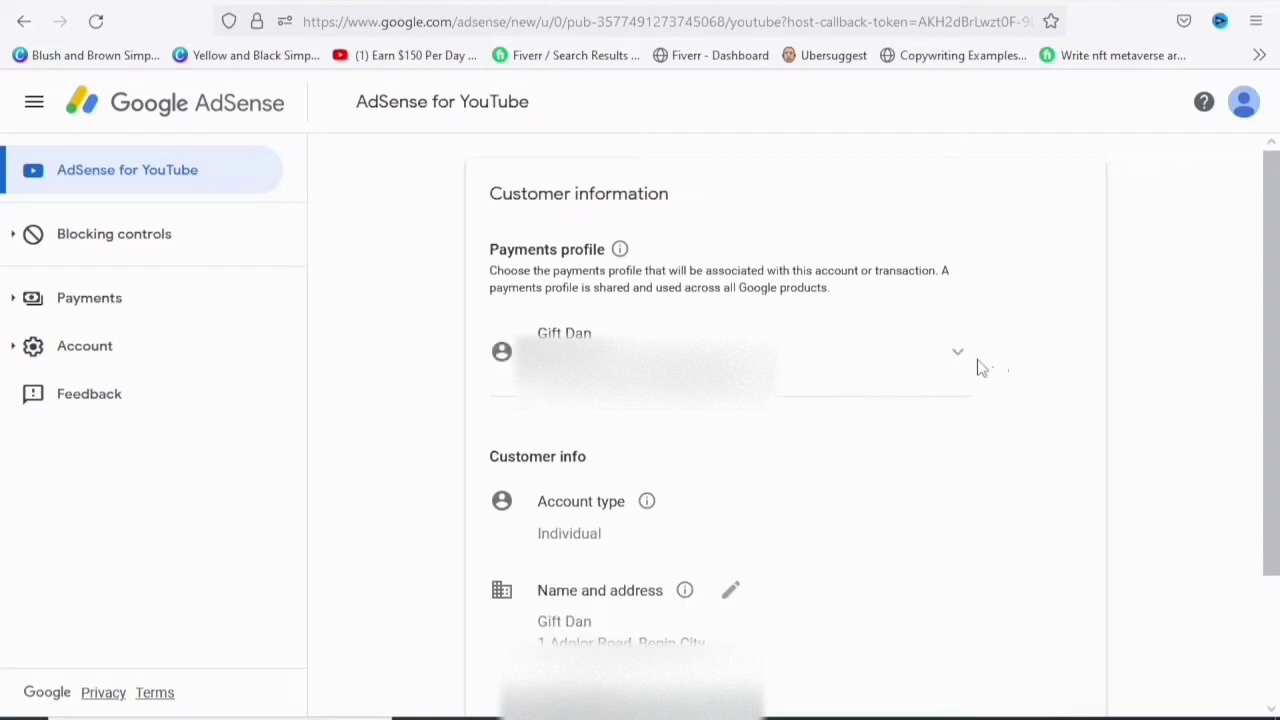
click(957, 362)
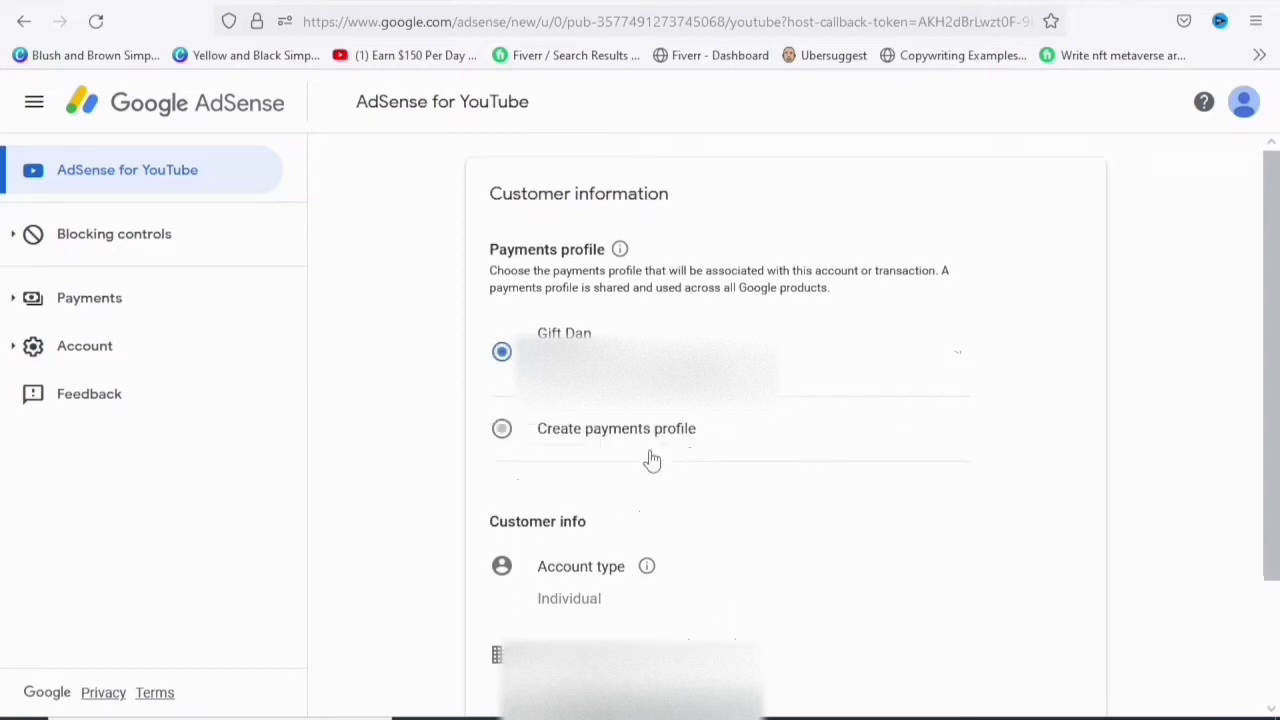
click(501, 436)
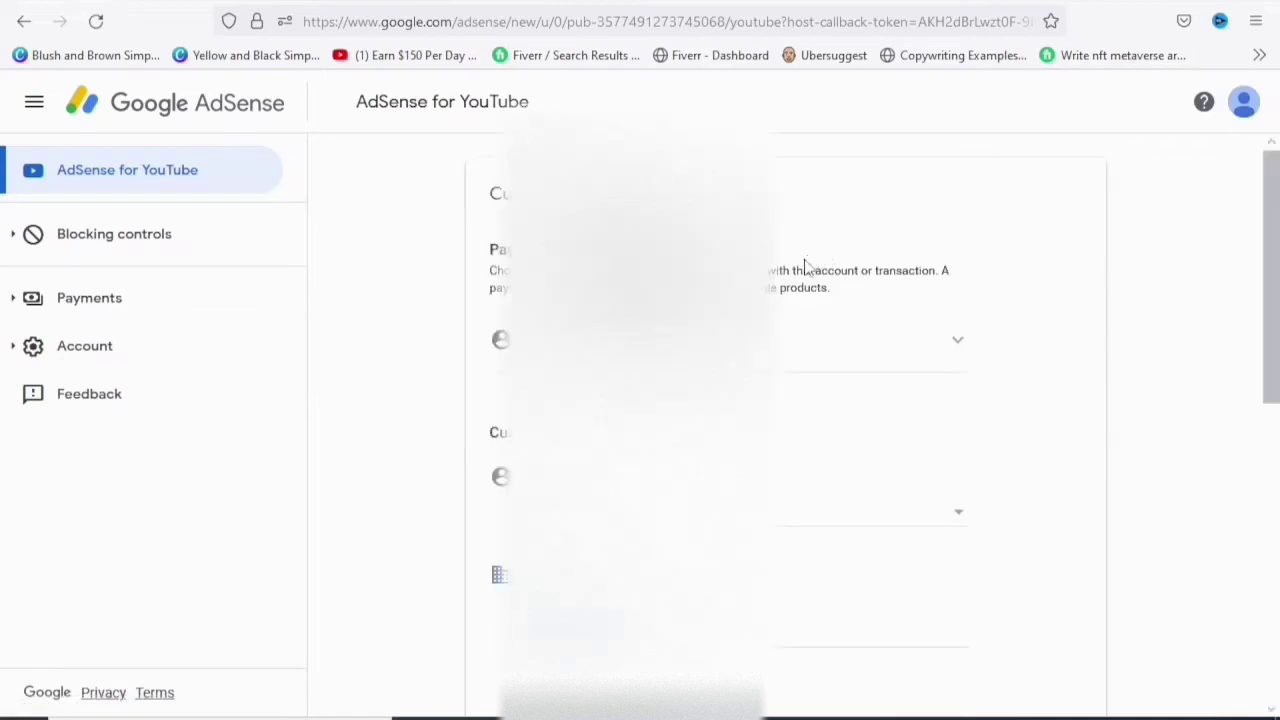
click(959, 346)
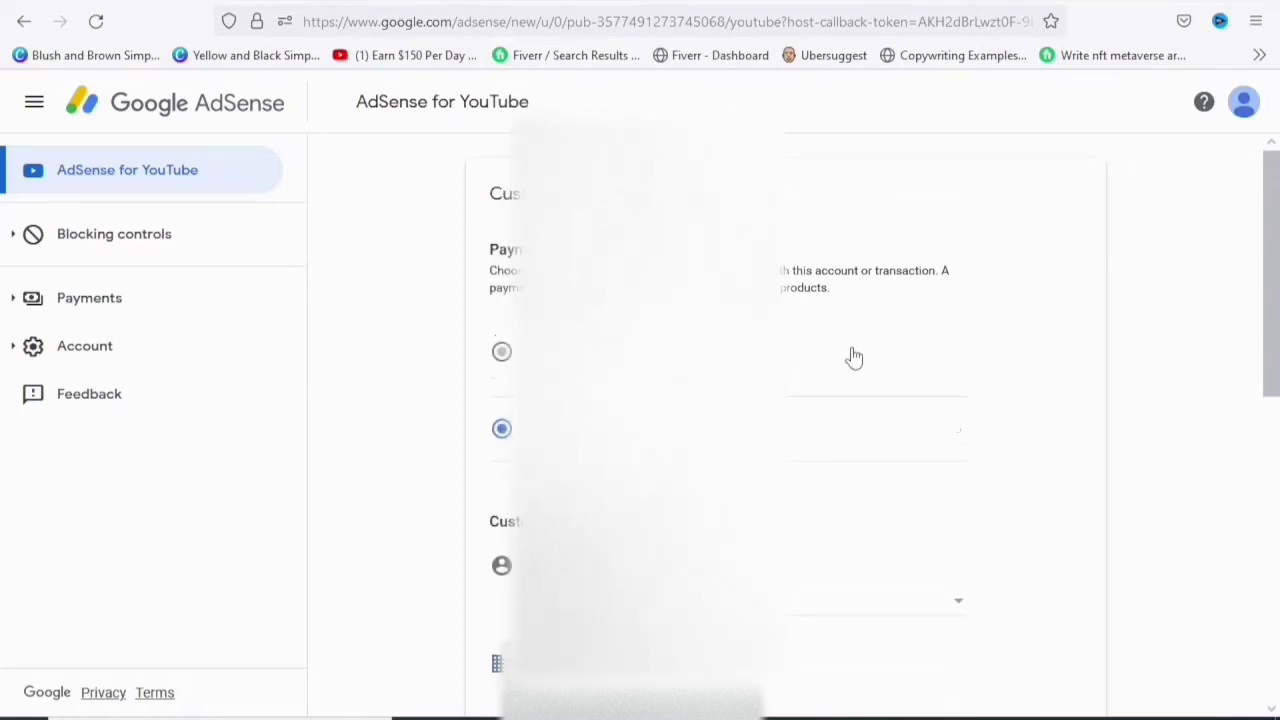
click(502, 355)
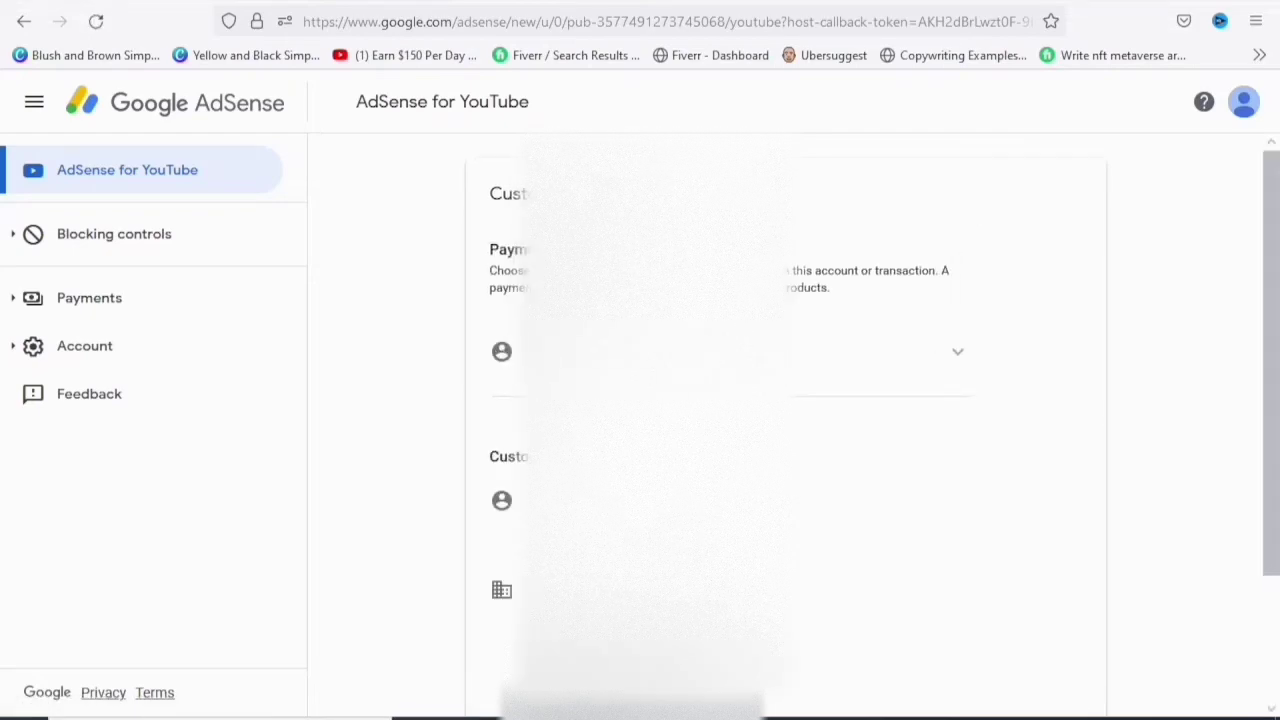
scroll(785, 420, down, 3)
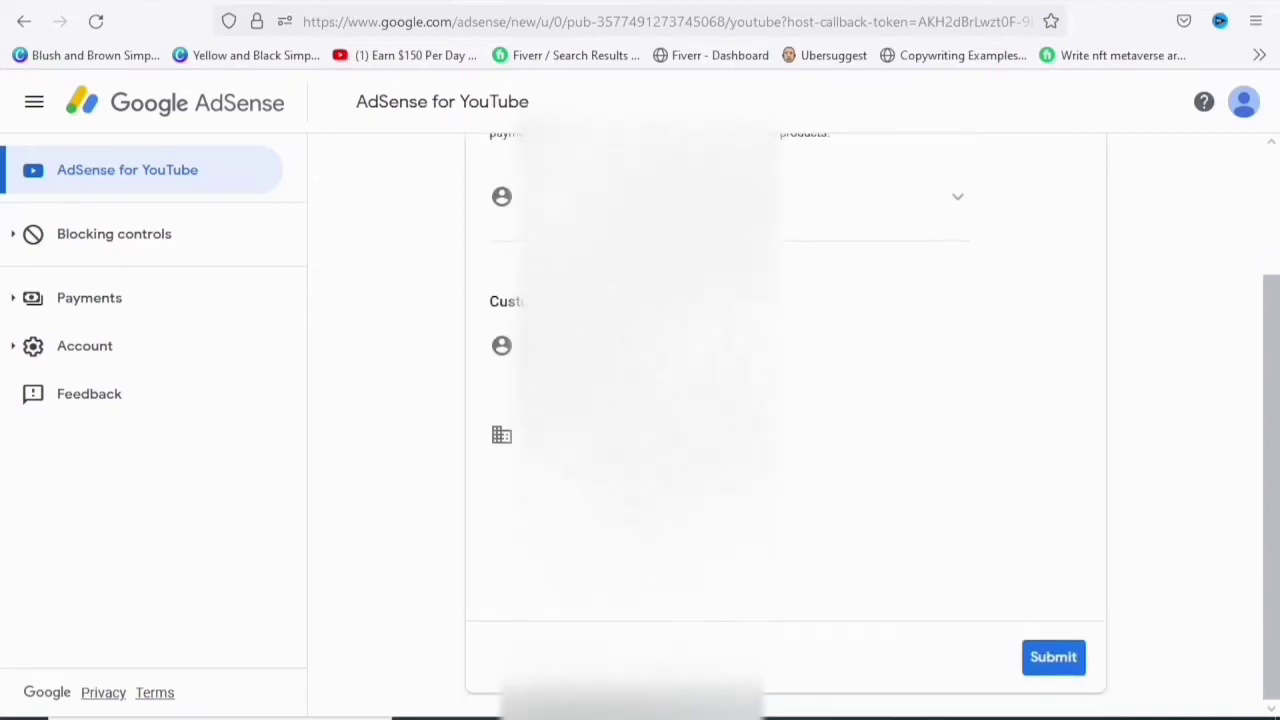
click(1052, 665)
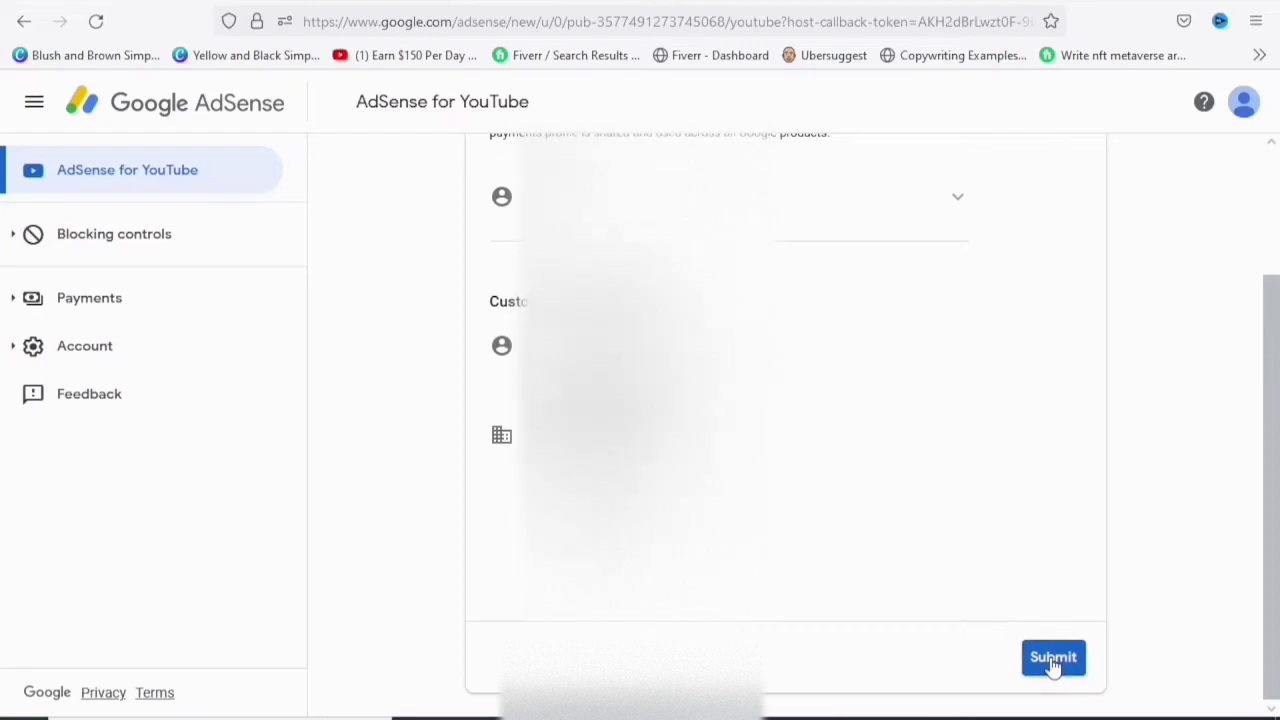
Submit the customer information and redirect back to YouTube Studio
click(1052, 660)
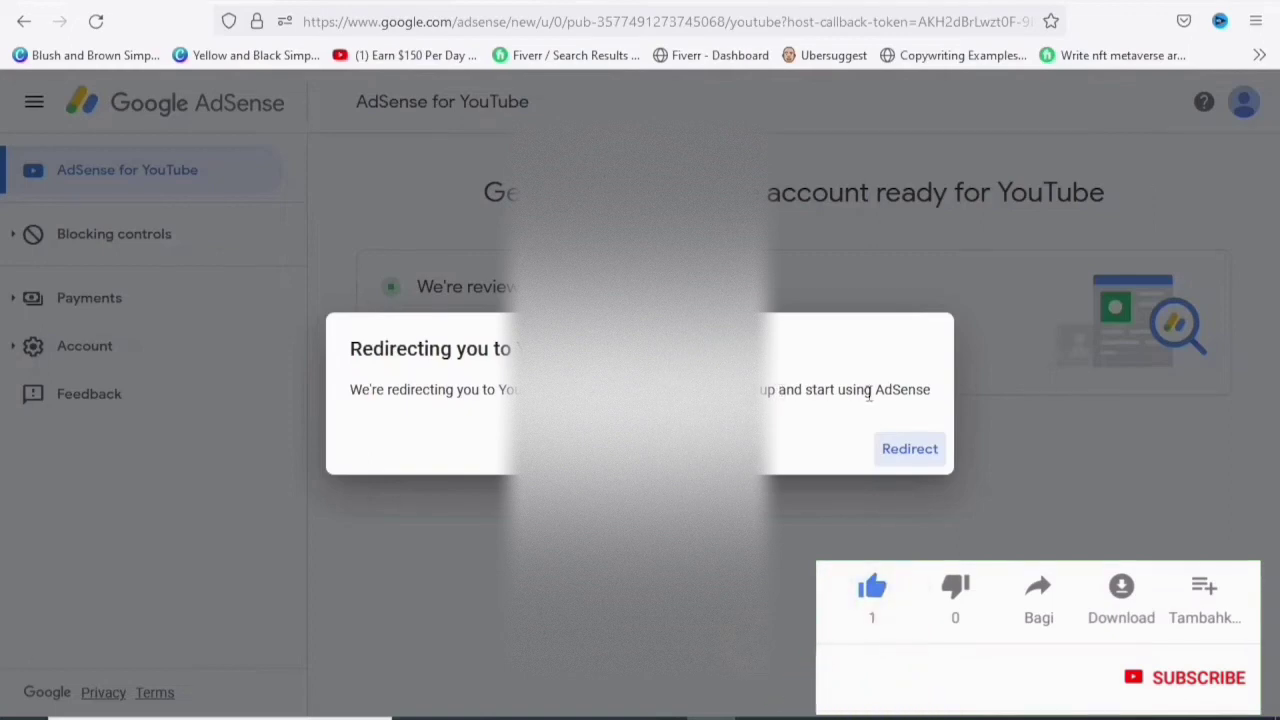
click(905, 450)
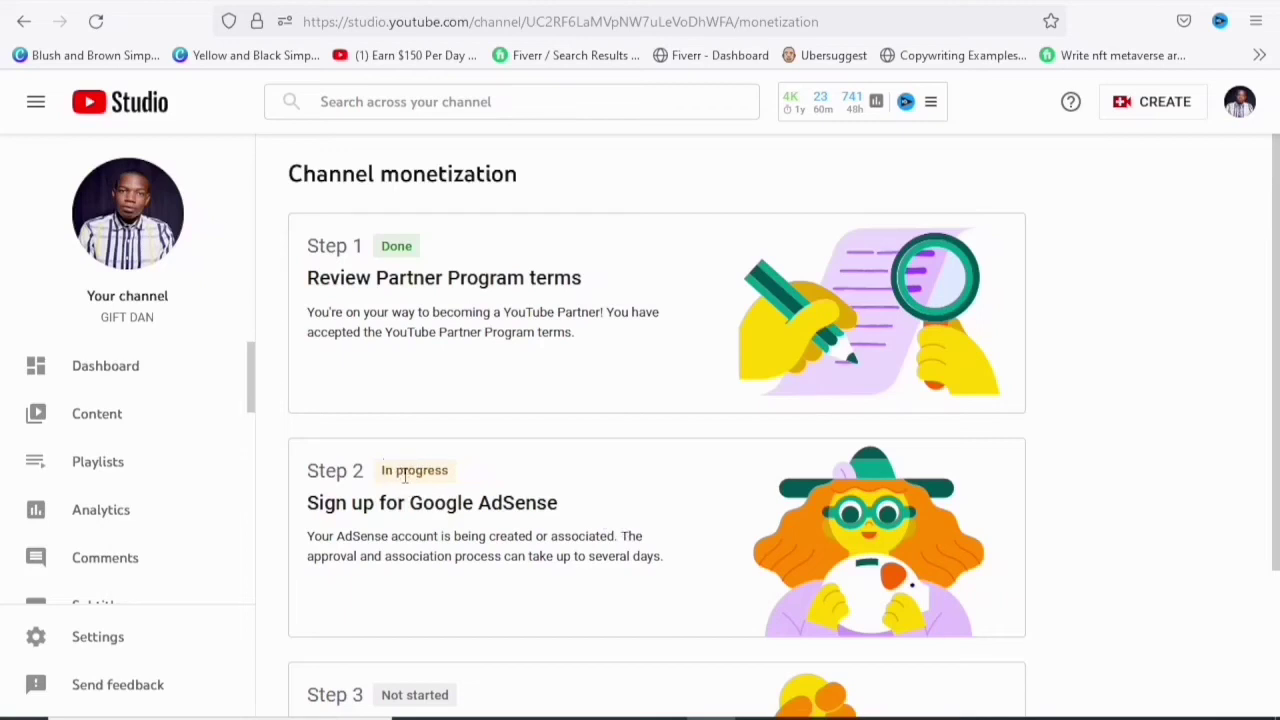
Scroll the Channel monetization page to confirm Step 2 is done and Step 3 is in progress
scroll(536, 466, down, 2)
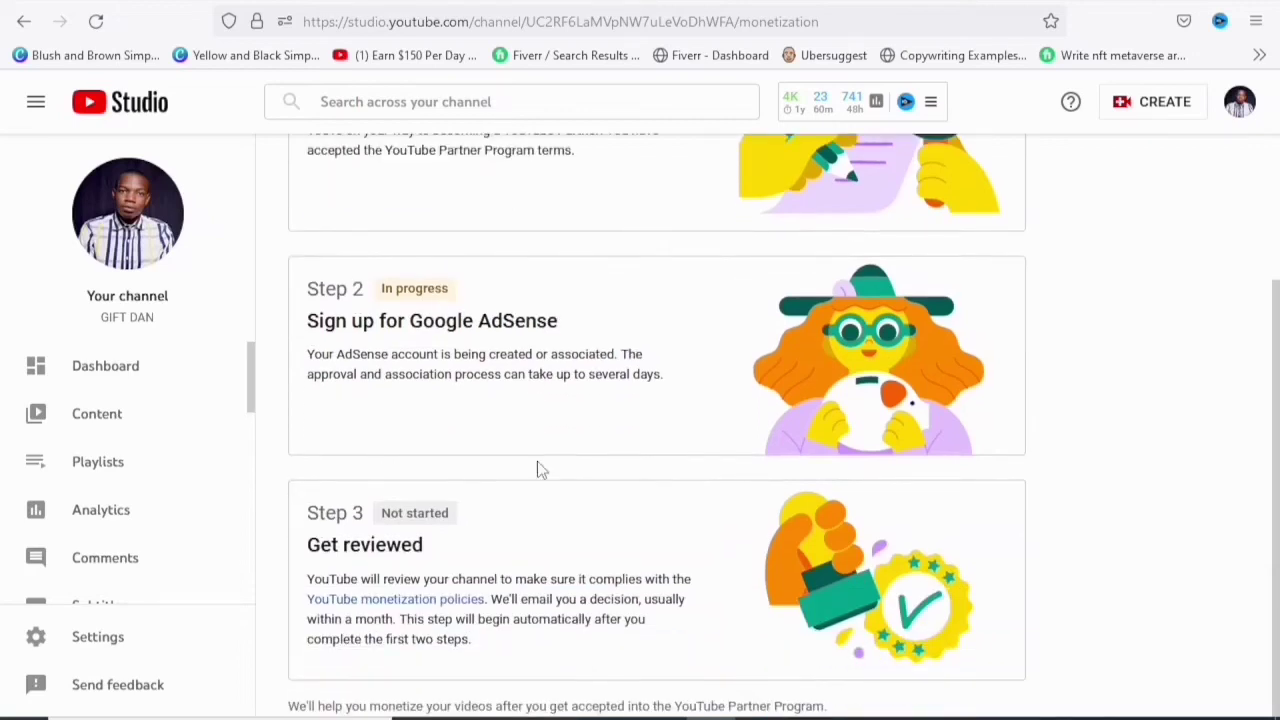
scroll(537, 468, up, 2)
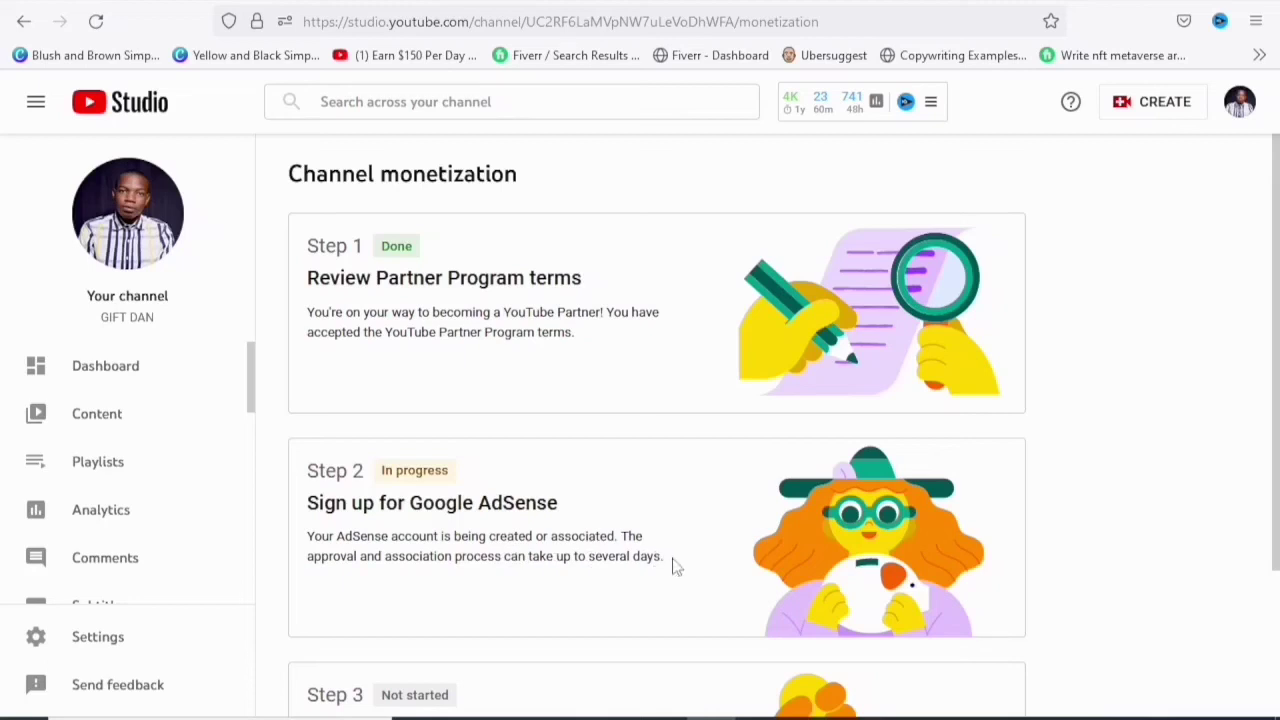
scroll(673, 566, down, 3)
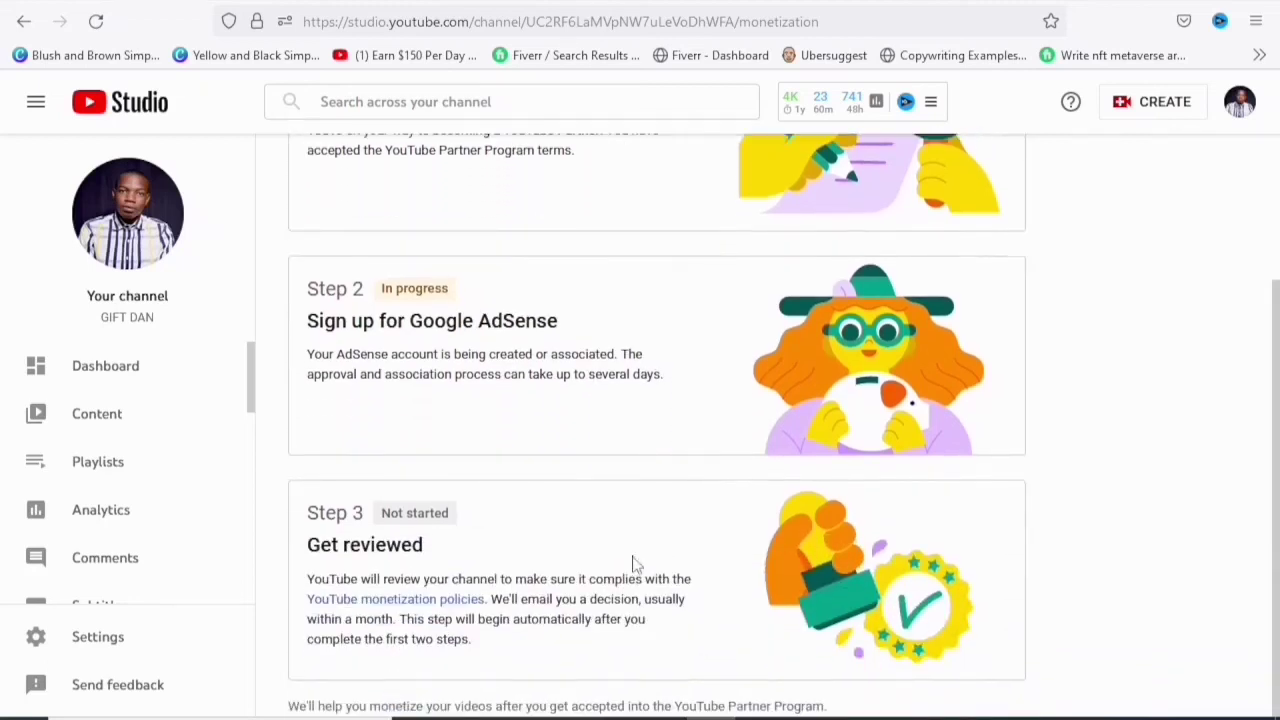
scroll(985, 482, up, 4)
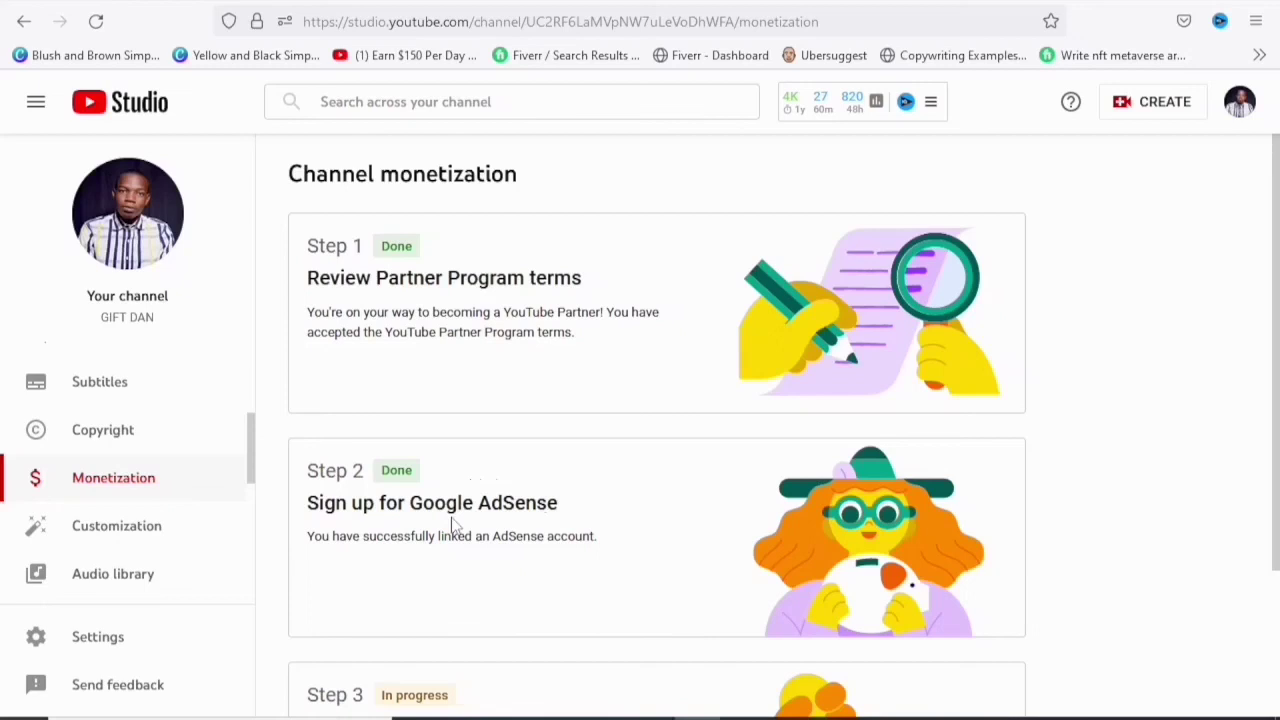
scroll(616, 477, down, 3)
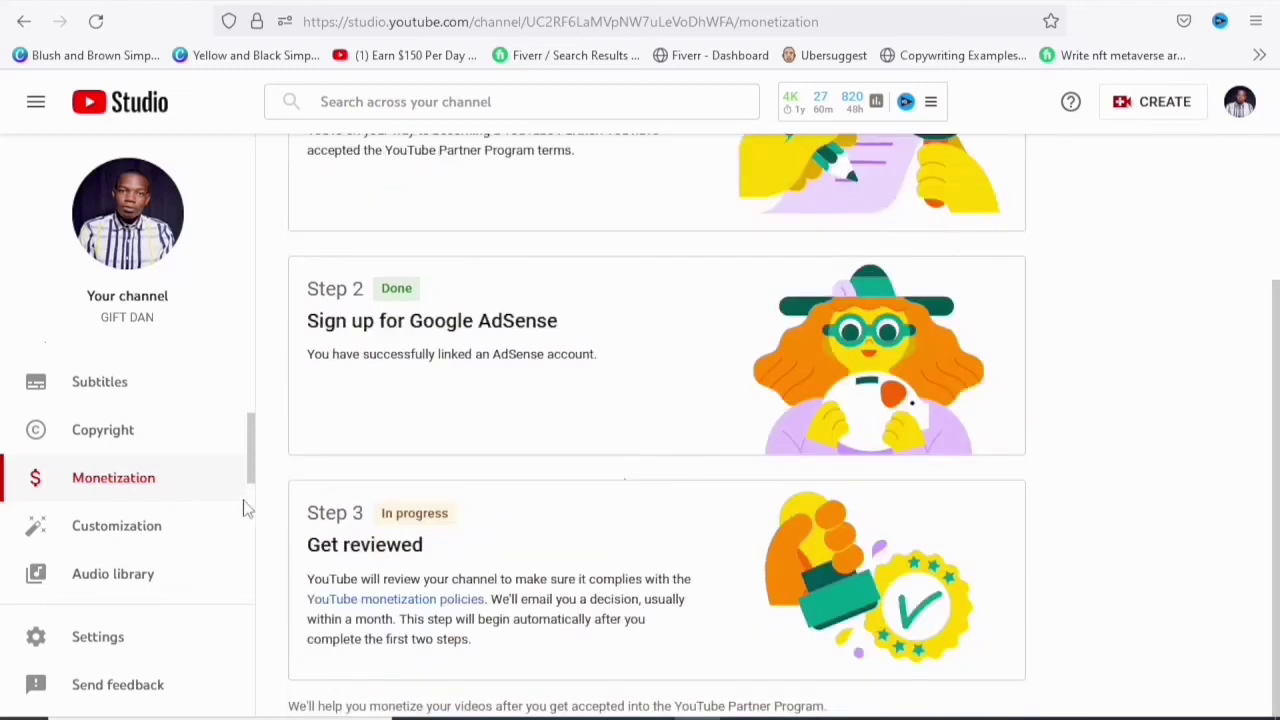